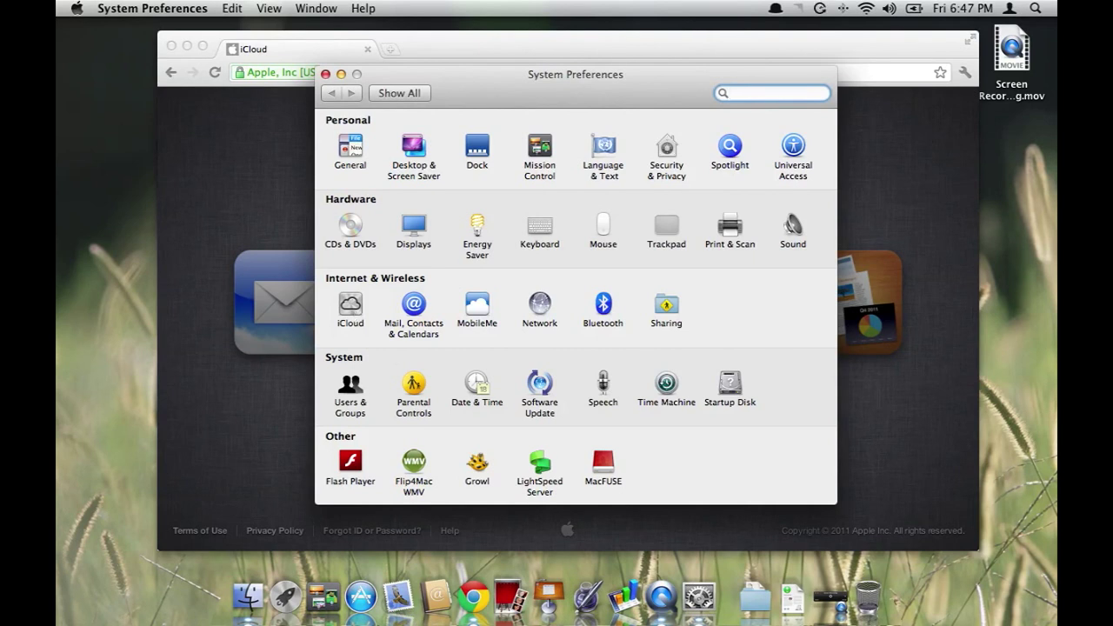
Open the iCloud preferences pane in System Preferences
click(76, 8)
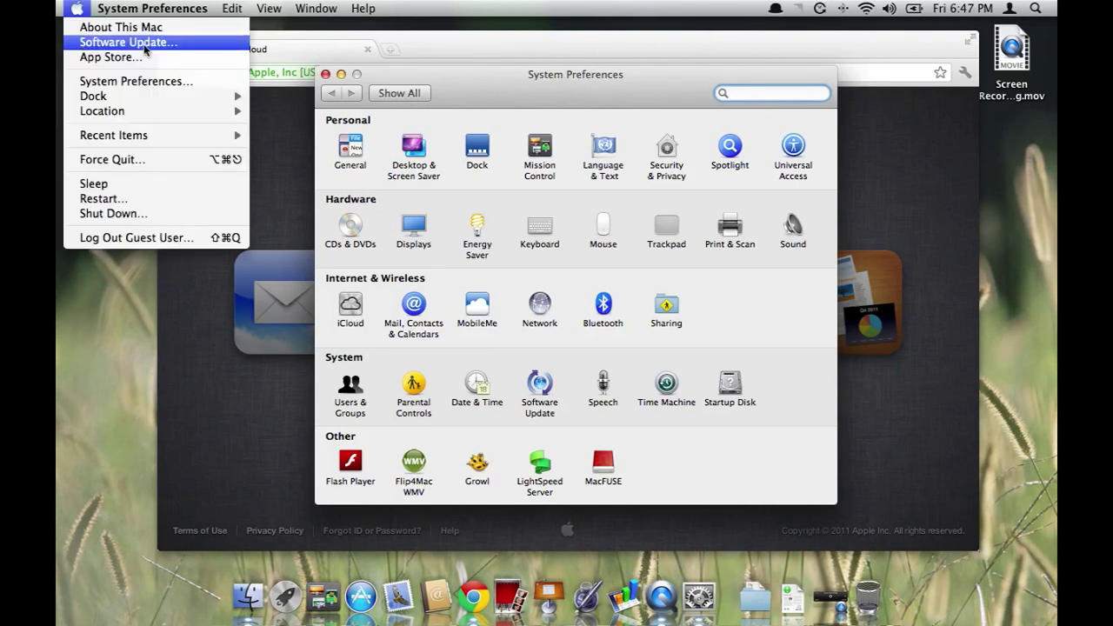
click(557, 87)
drag(558, 86, 562, 84)
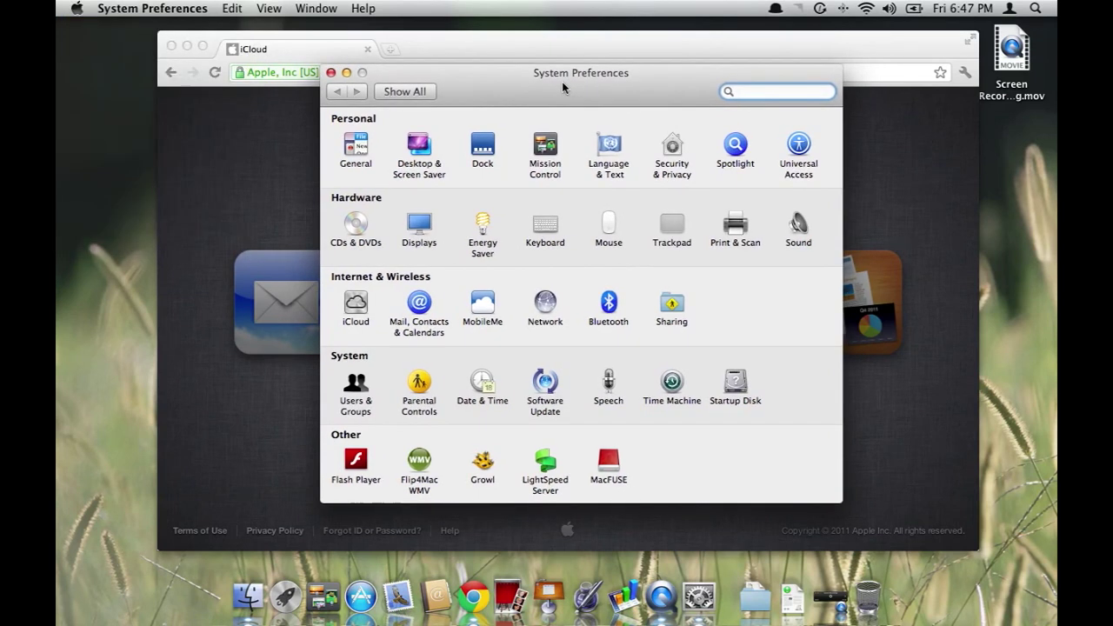
click(365, 304)
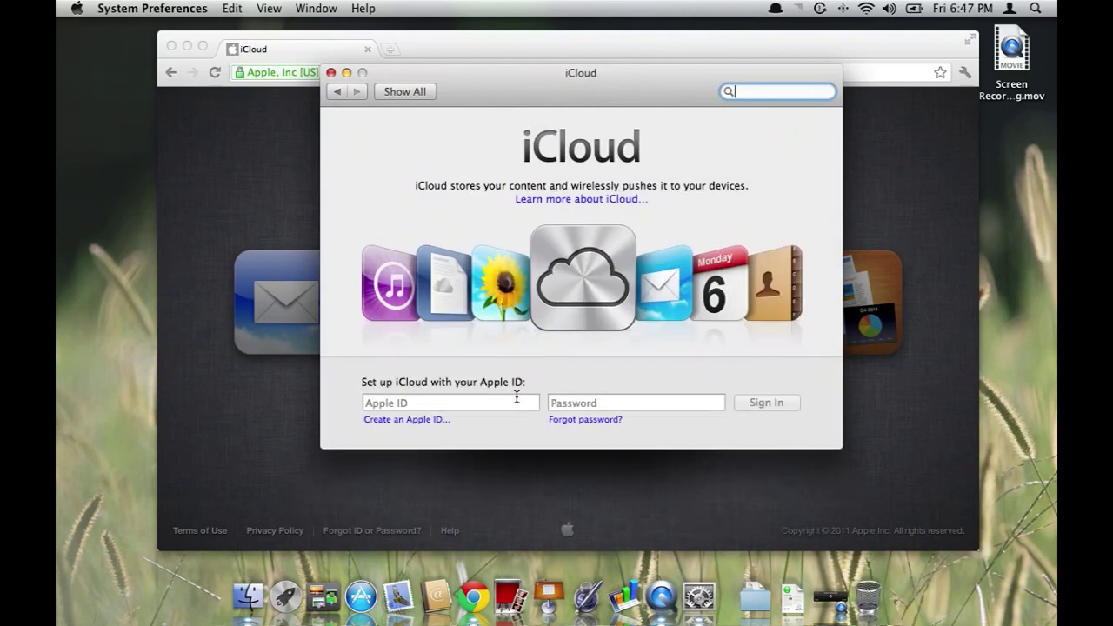
Sign in to iCloud with the Apple ID and its password
click(441, 402)
key(Tab)
click(486, 407)
click(591, 407)
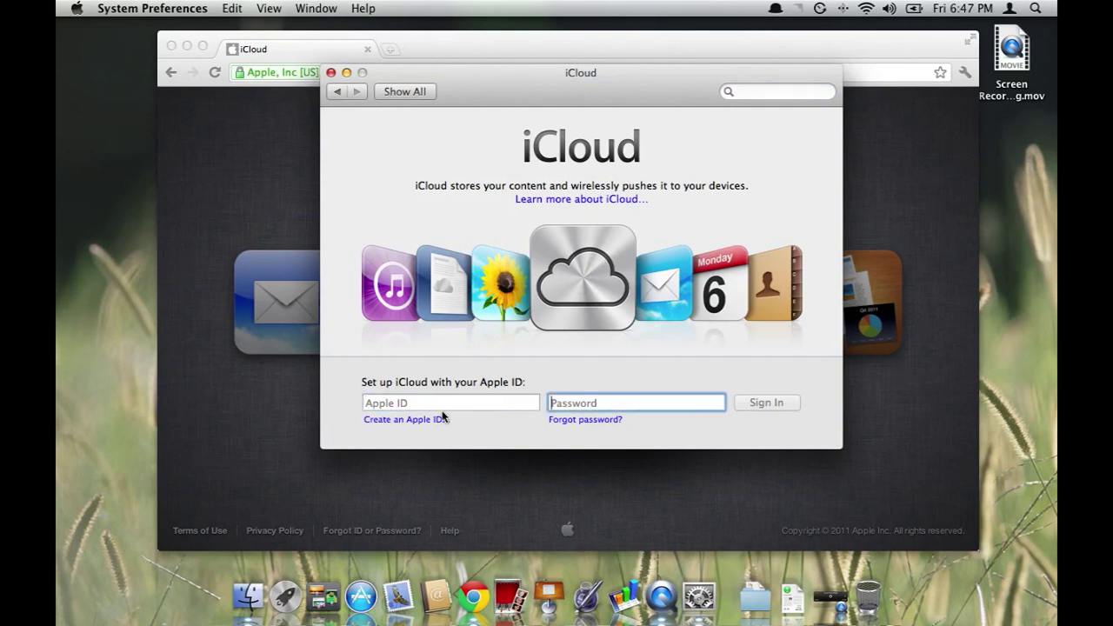
click(392, 403)
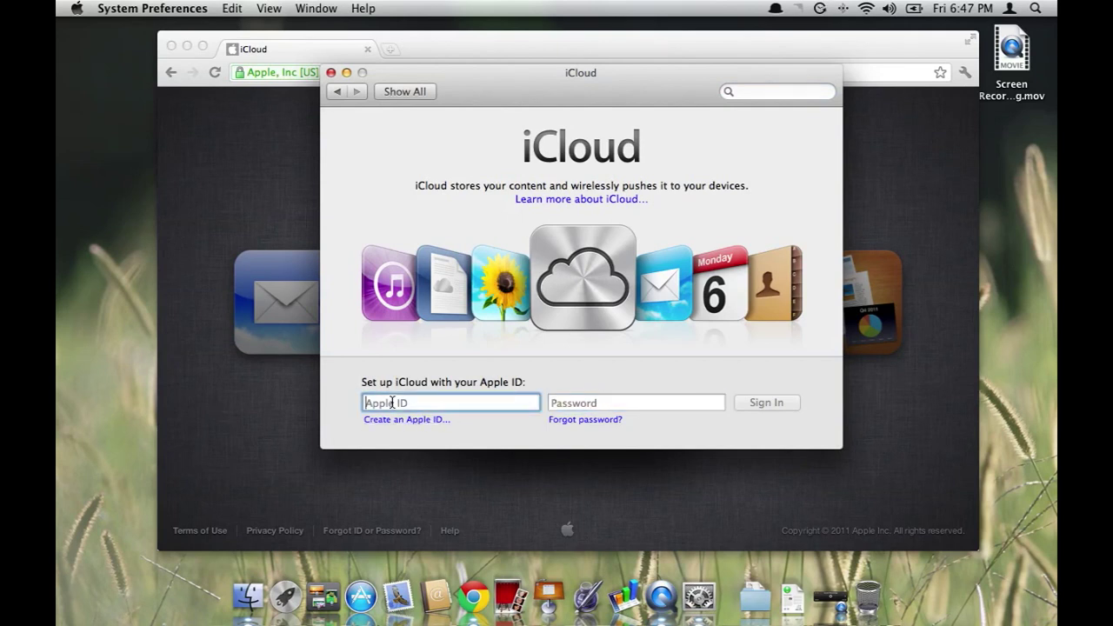
key(Tab)
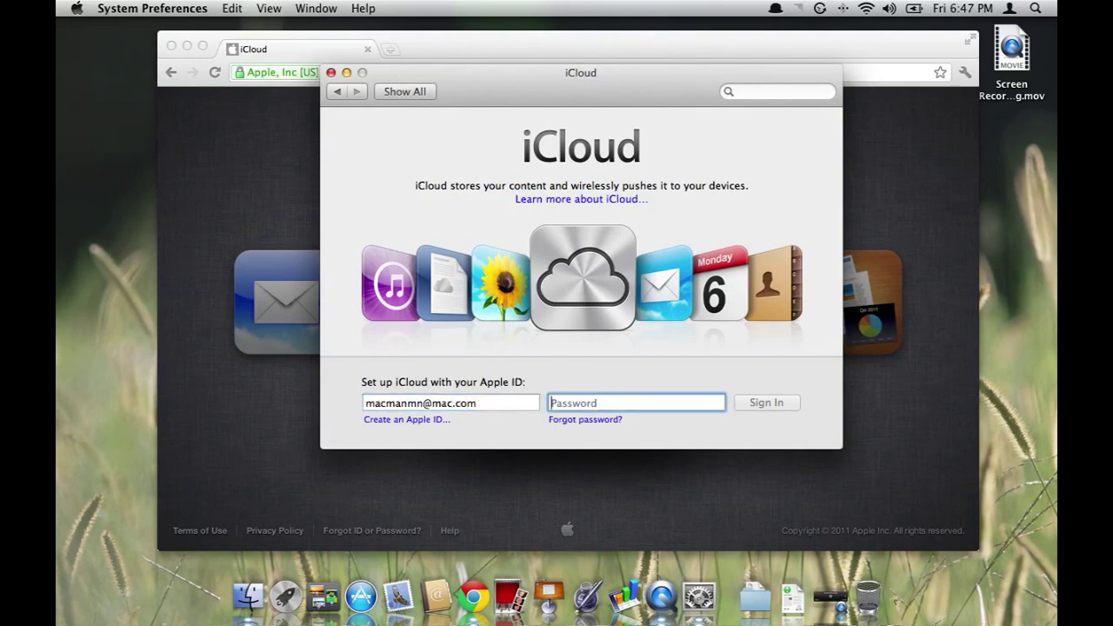
text(•••••••••)
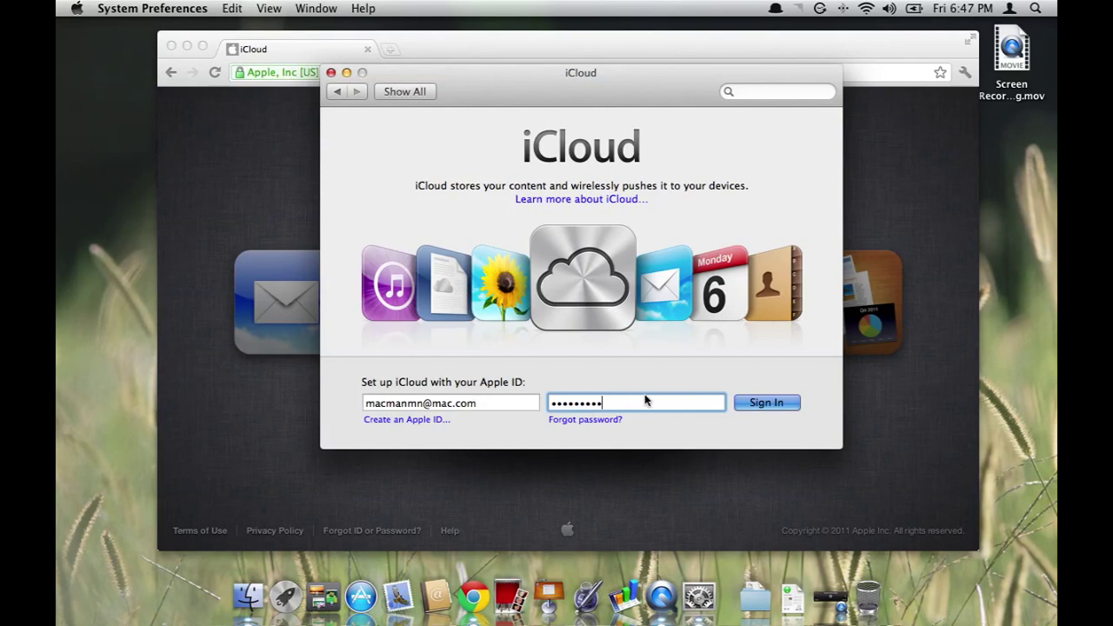
click(770, 404)
click(768, 404)
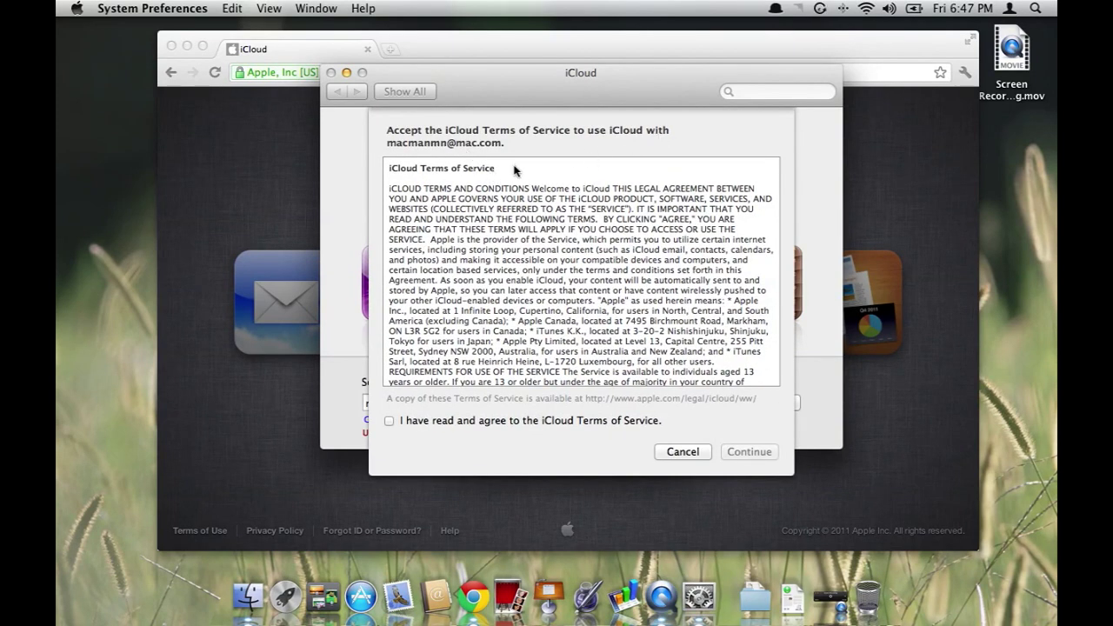
Scroll through the iCloud Terms of Service, agree to them and continue
scroll(577, 311, down, 15)
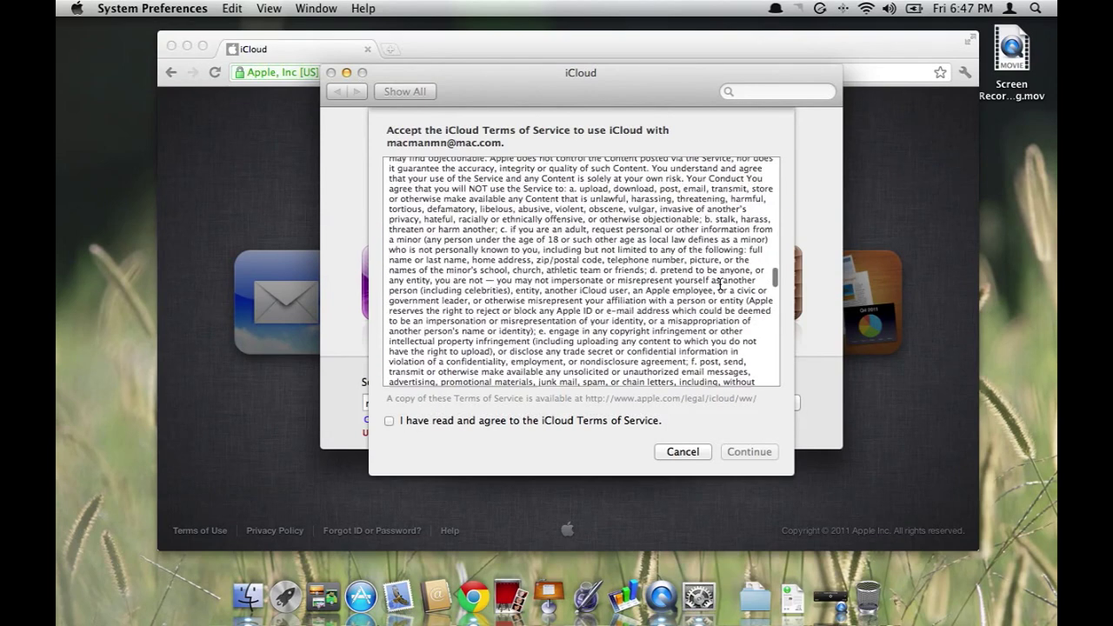
scroll(723, 290, down, 15)
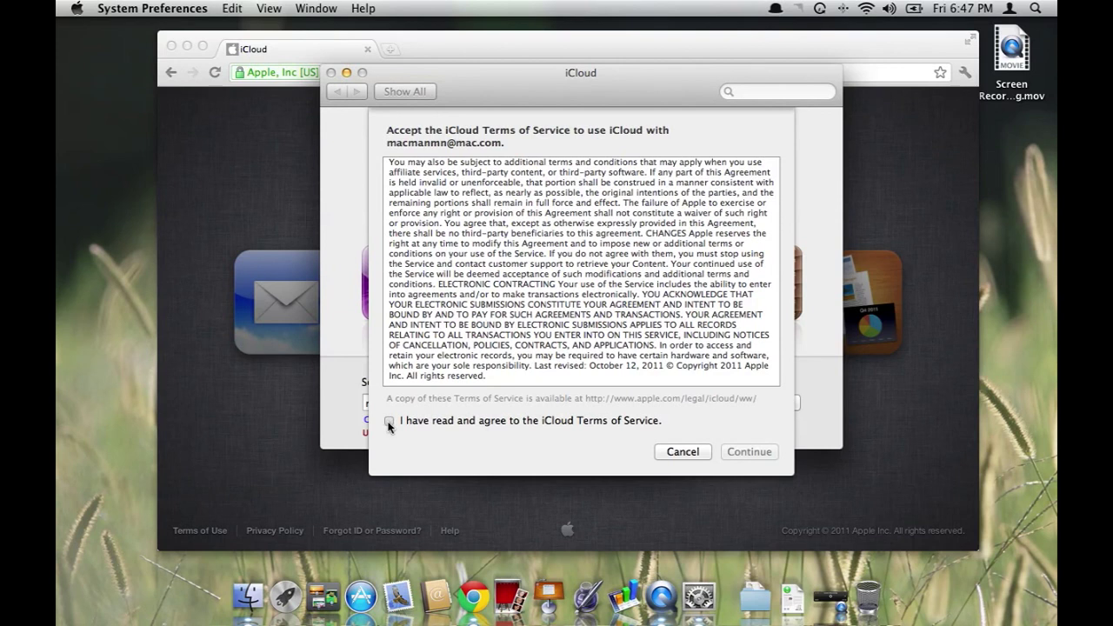
click(388, 421)
click(757, 452)
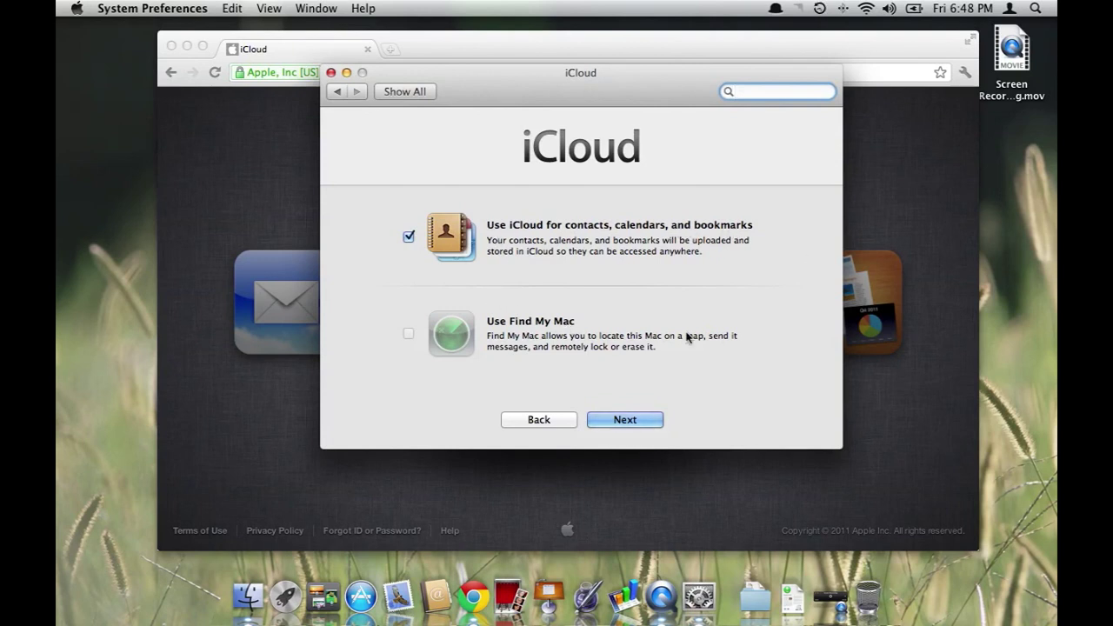
Accept the default iCloud sync options, then tick Mail & Notes
click(619, 421)
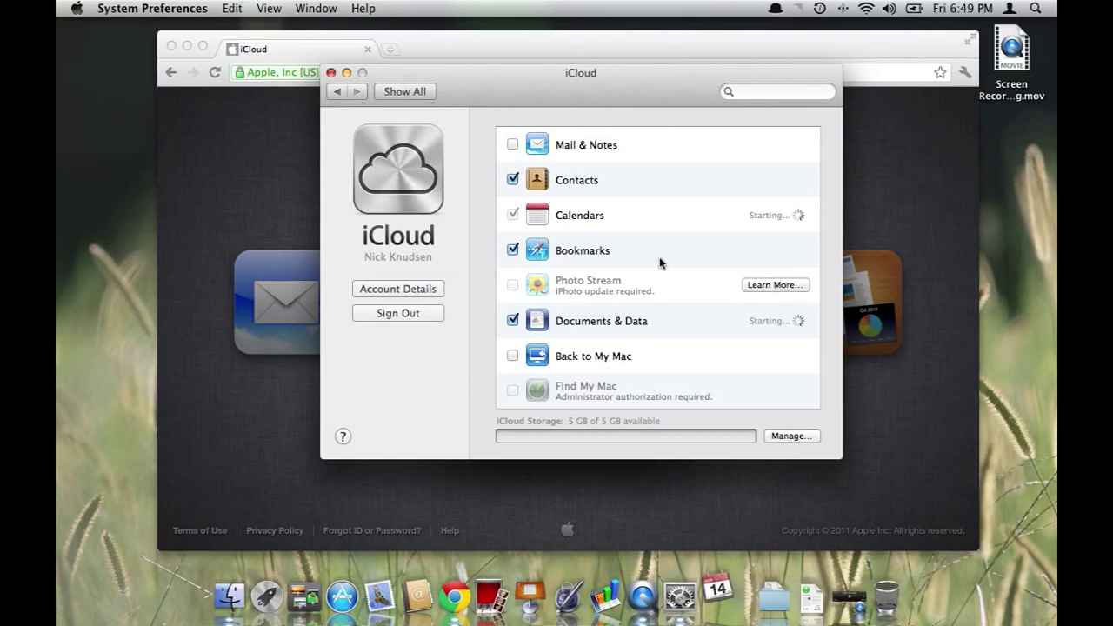
click(512, 144)
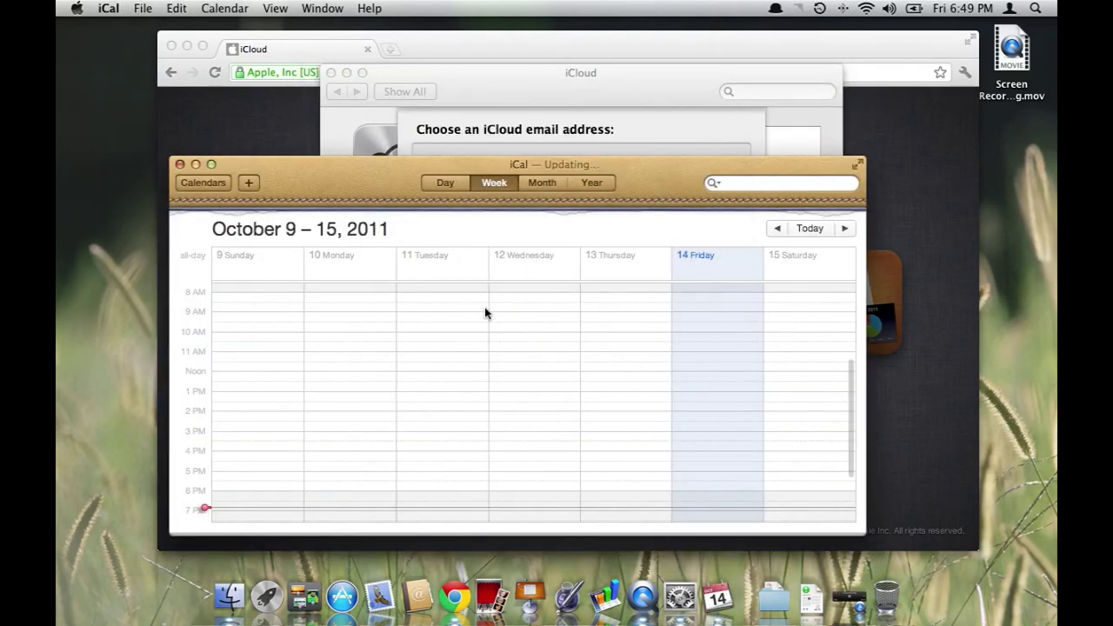
Quit iCal and cancel the Choose an iCloud email address request
drag(381, 164, 384, 132)
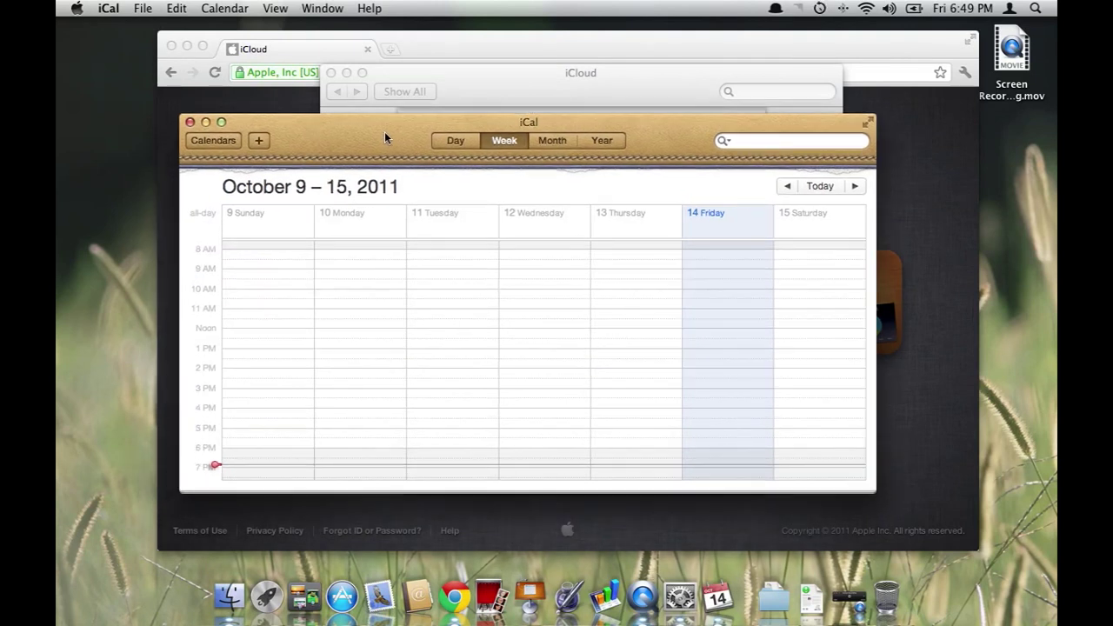
click(109, 8)
click(135, 153)
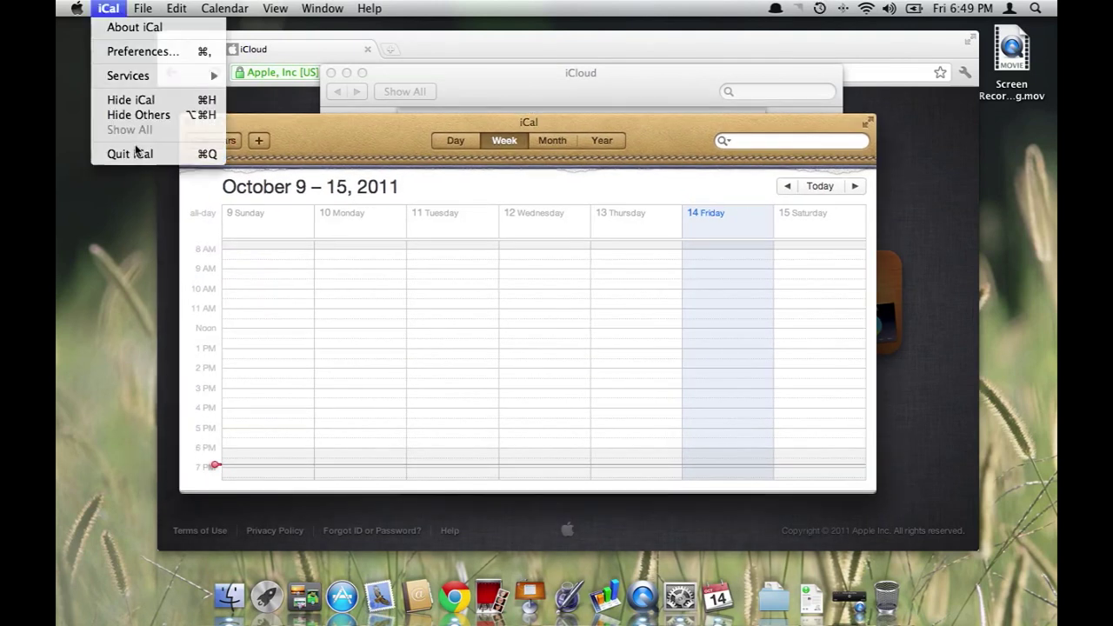
click(299, 145)
click(108, 8)
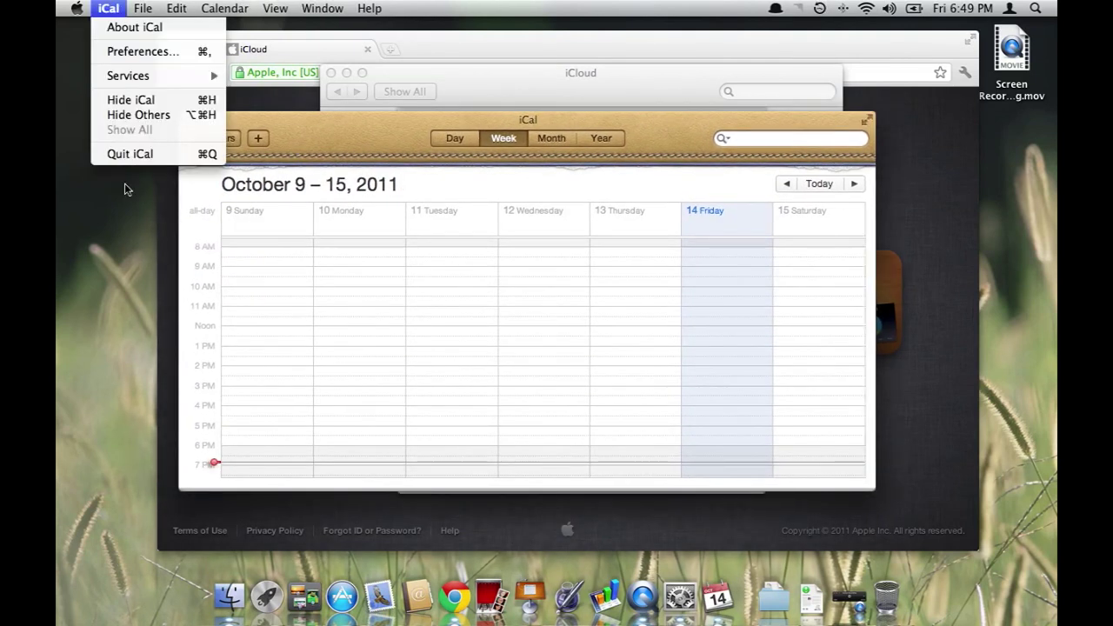
click(135, 153)
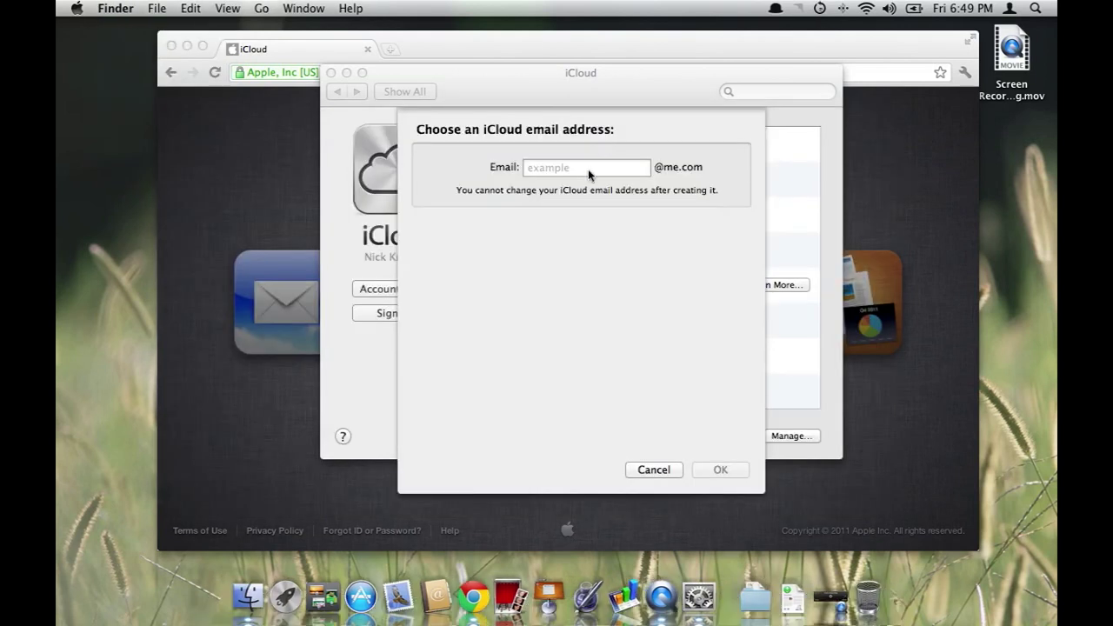
click(588, 169)
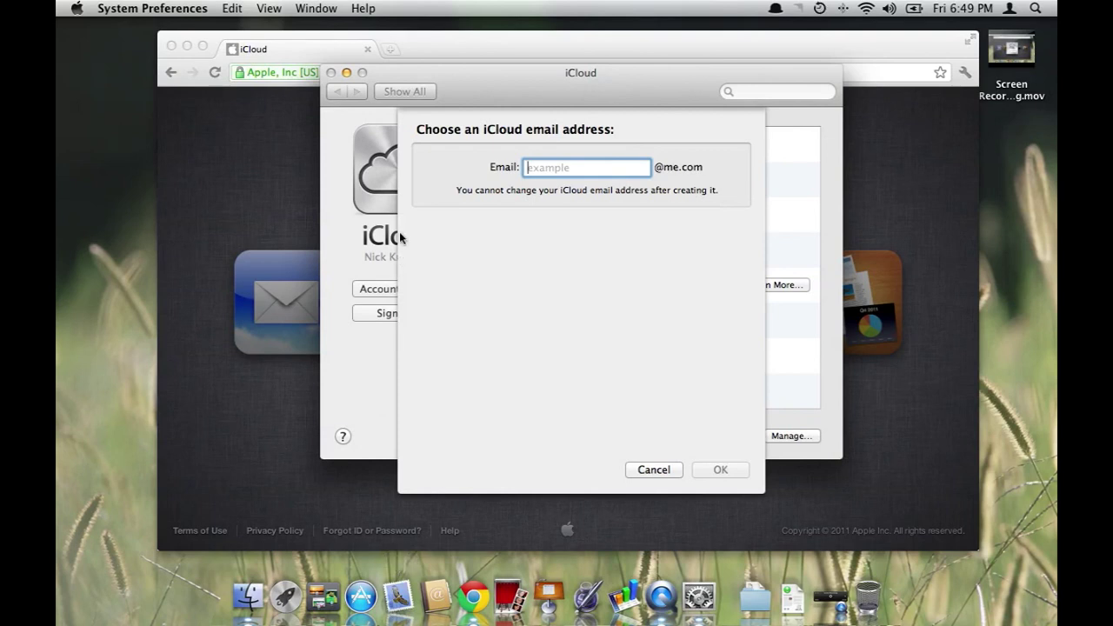
click(648, 472)
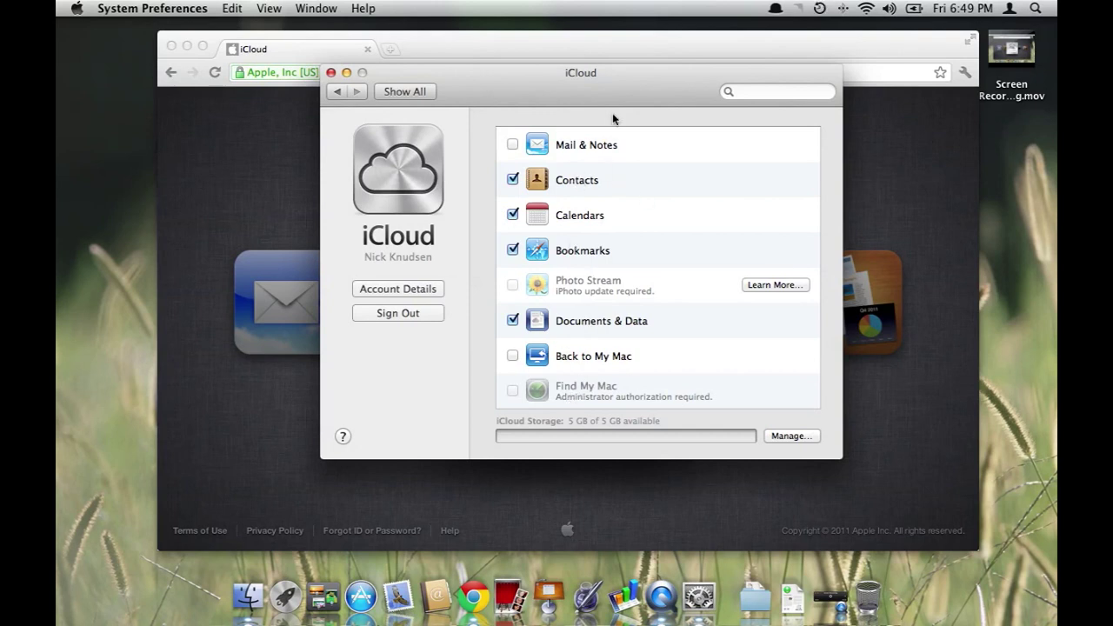
Sign in to iCloud.com in the browser with the Apple ID and password
click(347, 73)
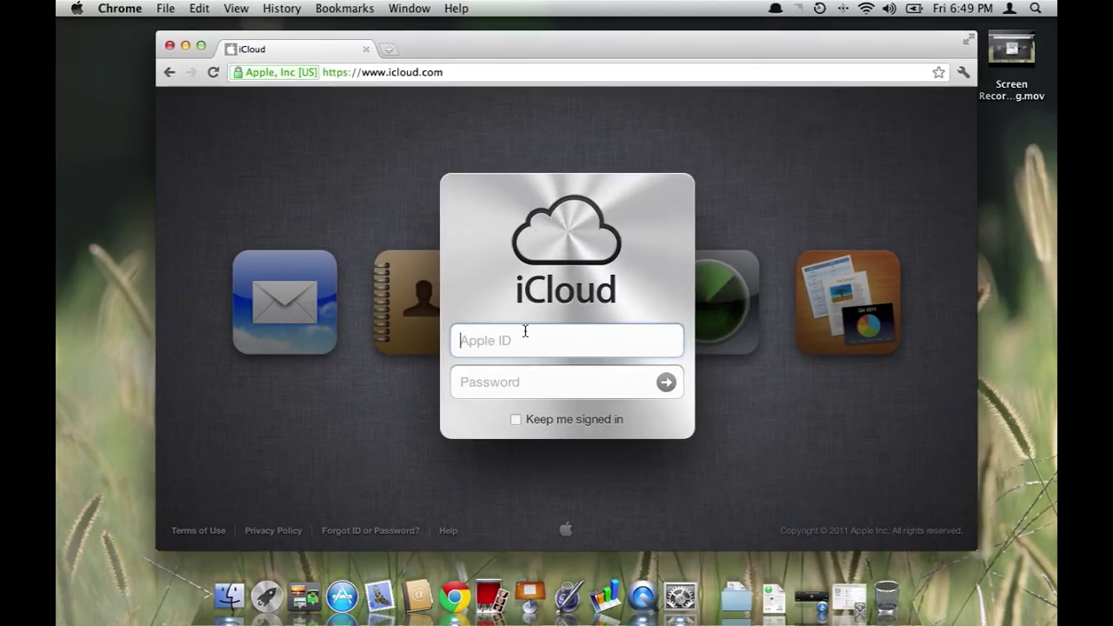
key(Tab)
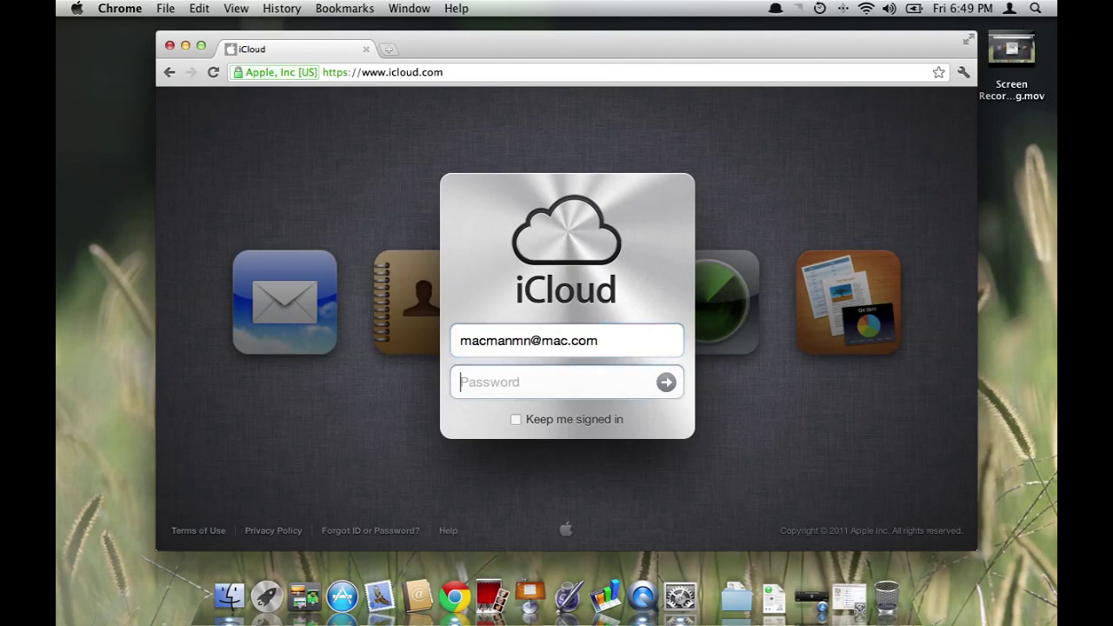
text(••••••••••)
key(Return)
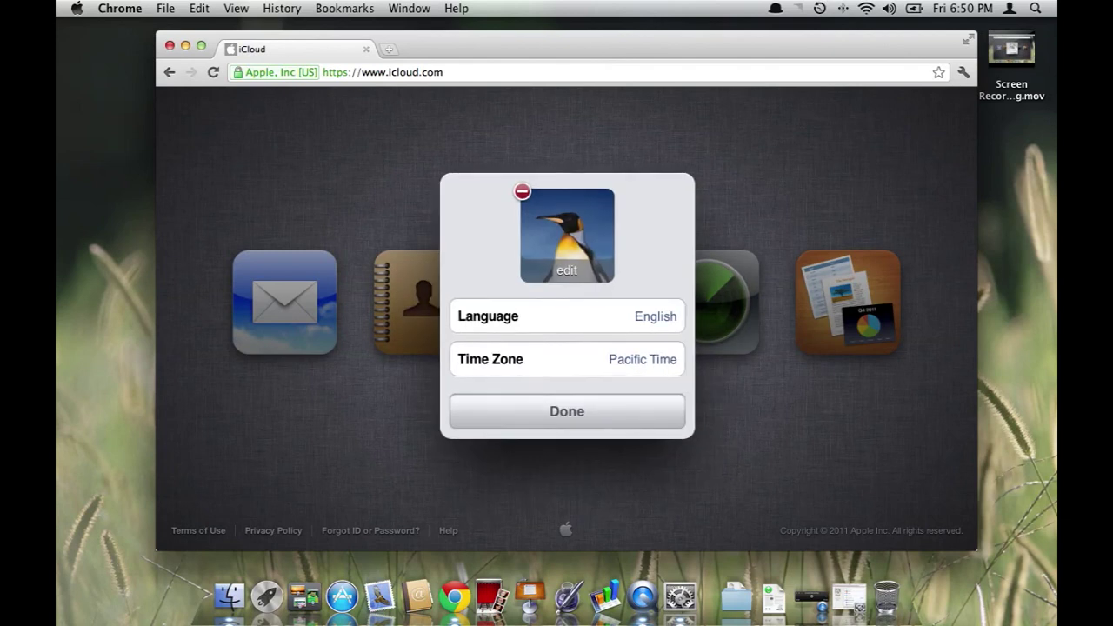
Set the time zone to Central Time (Minneapolis), keep English, and finish setup
click(652, 366)
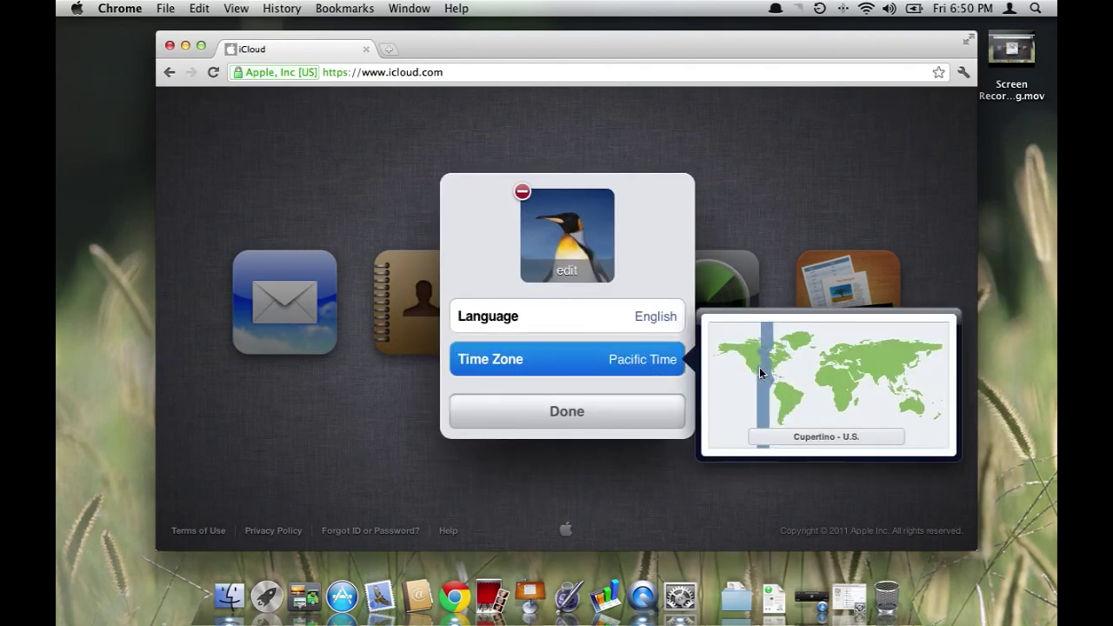
click(759, 367)
click(757, 359)
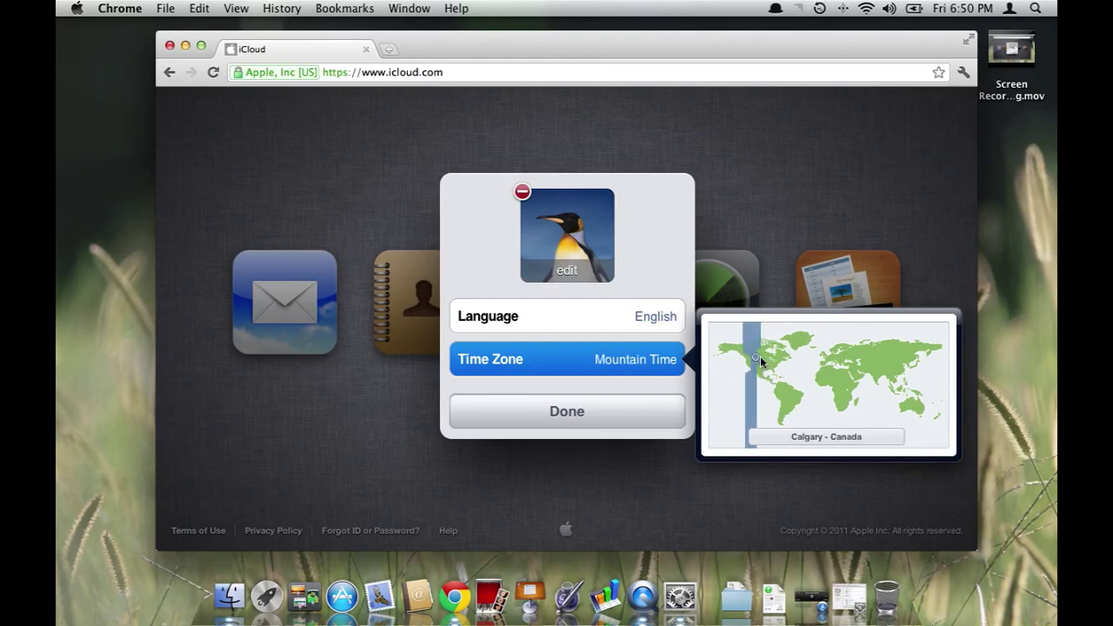
click(757, 359)
click(759, 361)
click(762, 359)
click(755, 358)
click(762, 357)
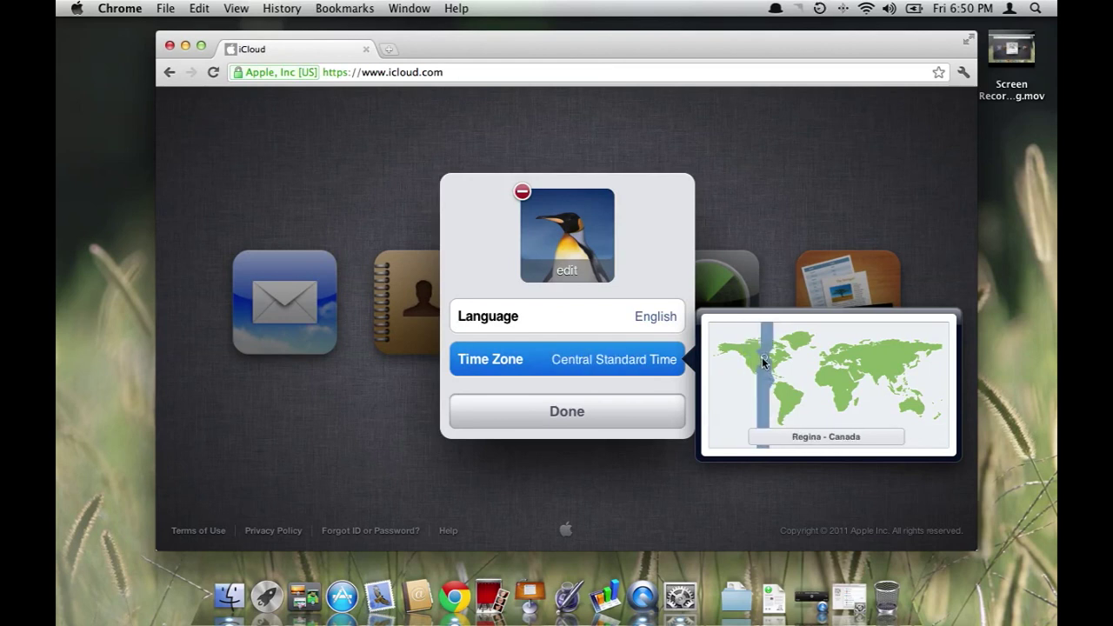
click(762, 362)
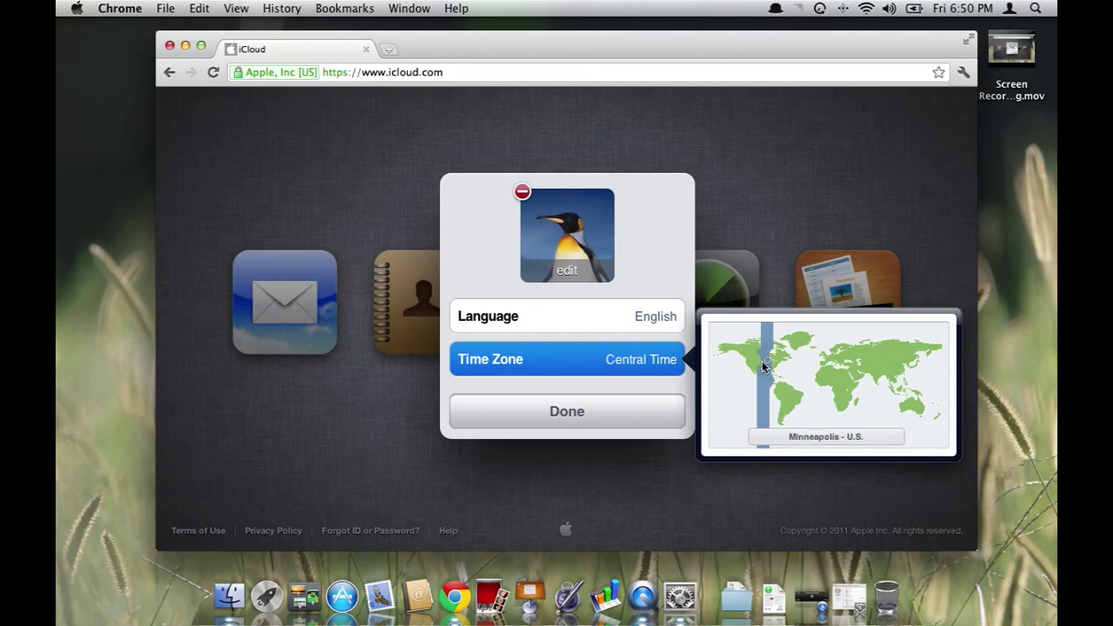
click(658, 417)
click(594, 414)
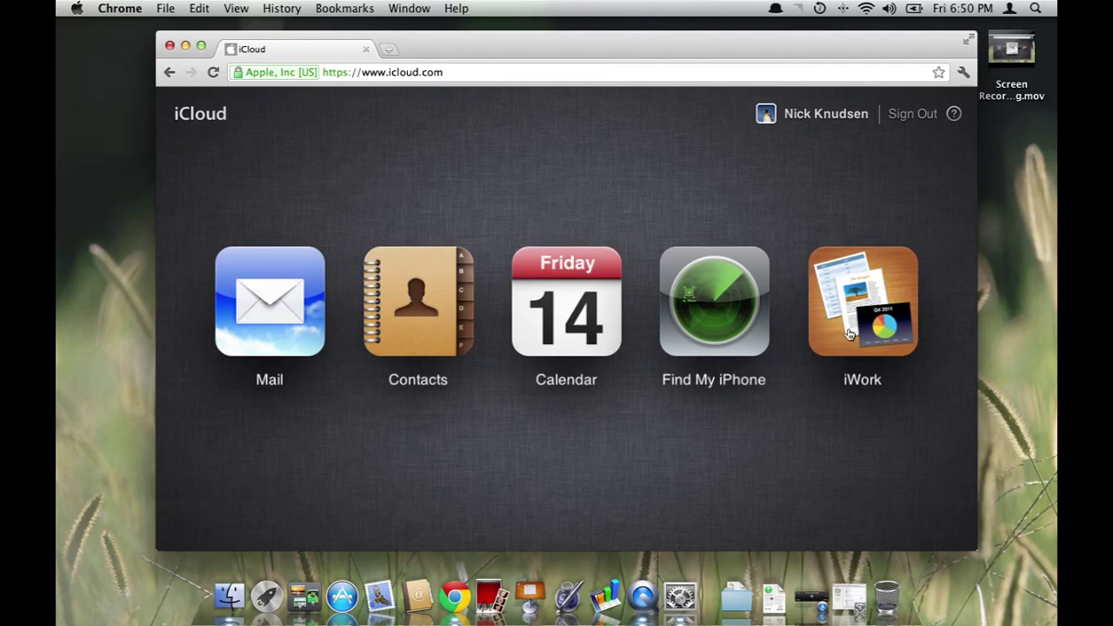
click(271, 328)
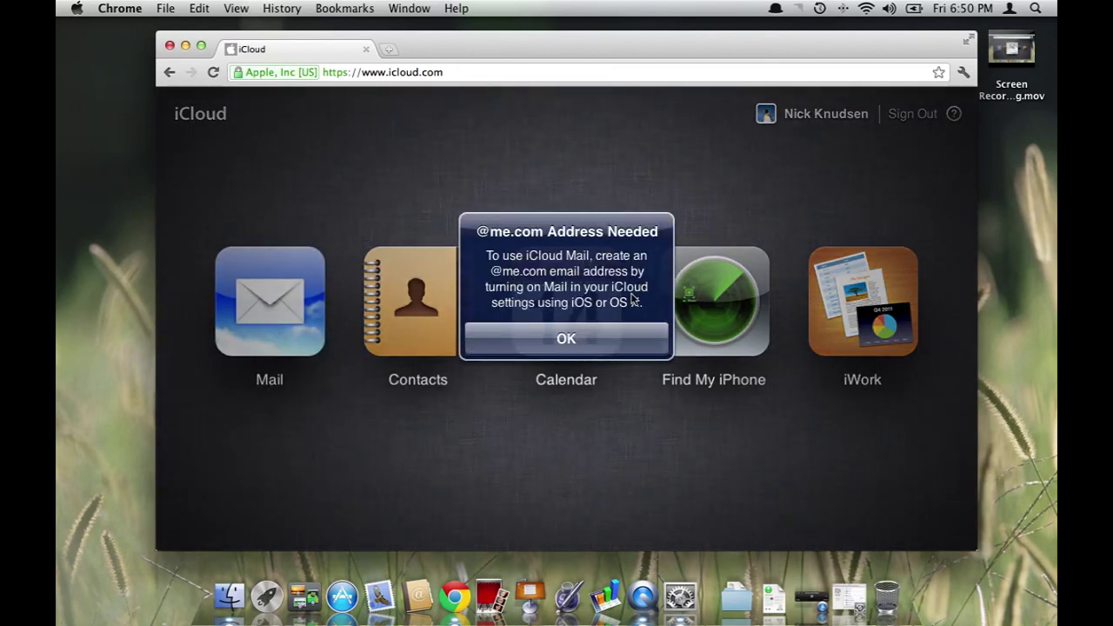
click(569, 351)
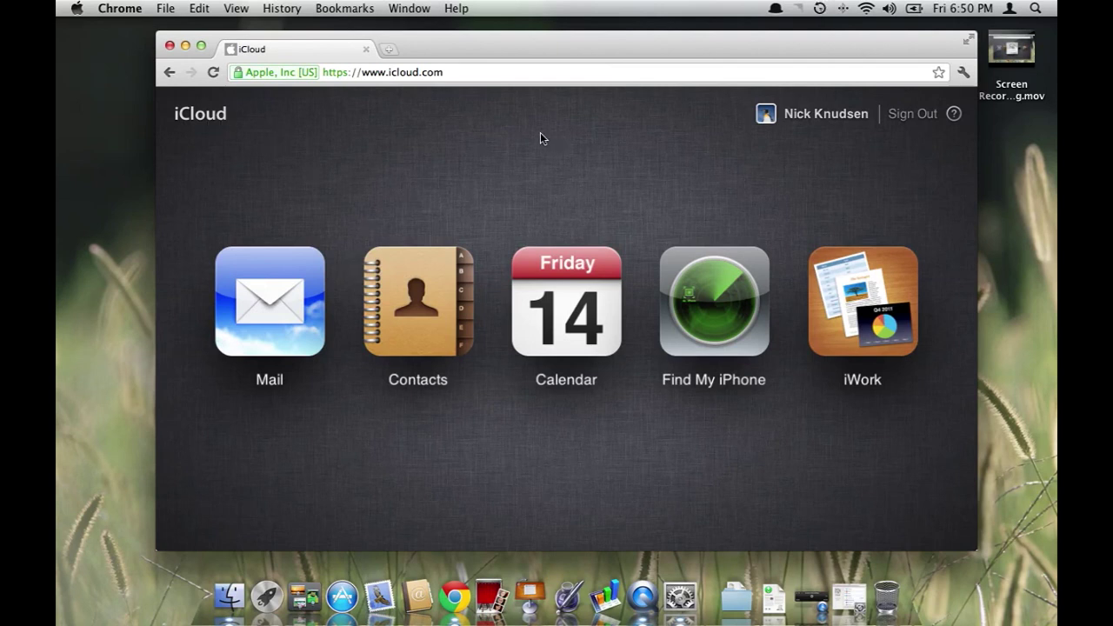
click(679, 596)
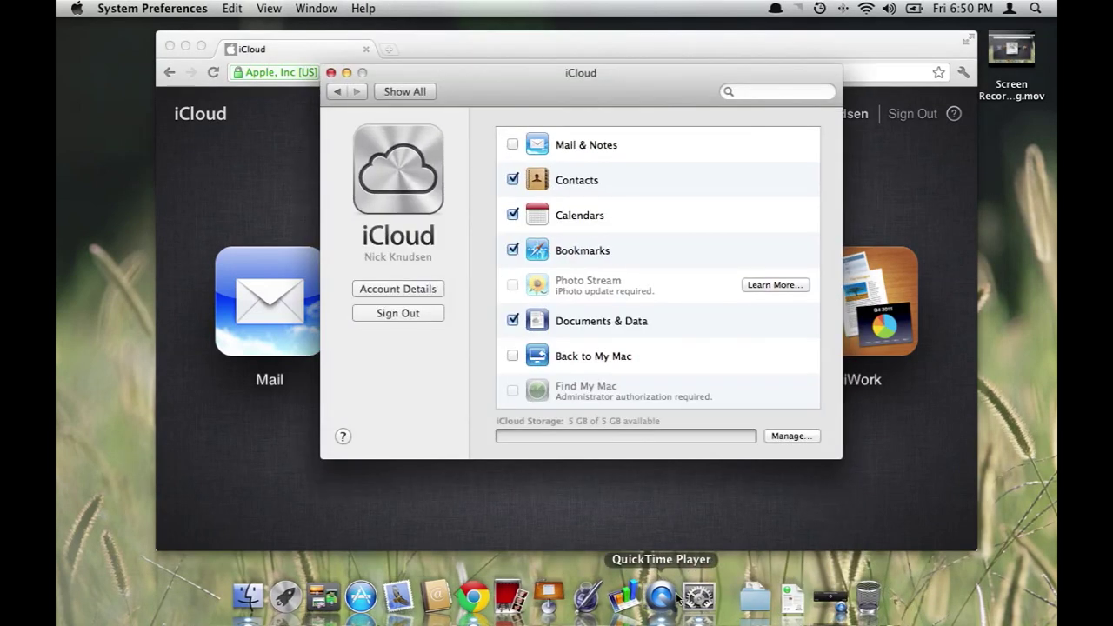
click(512, 146)
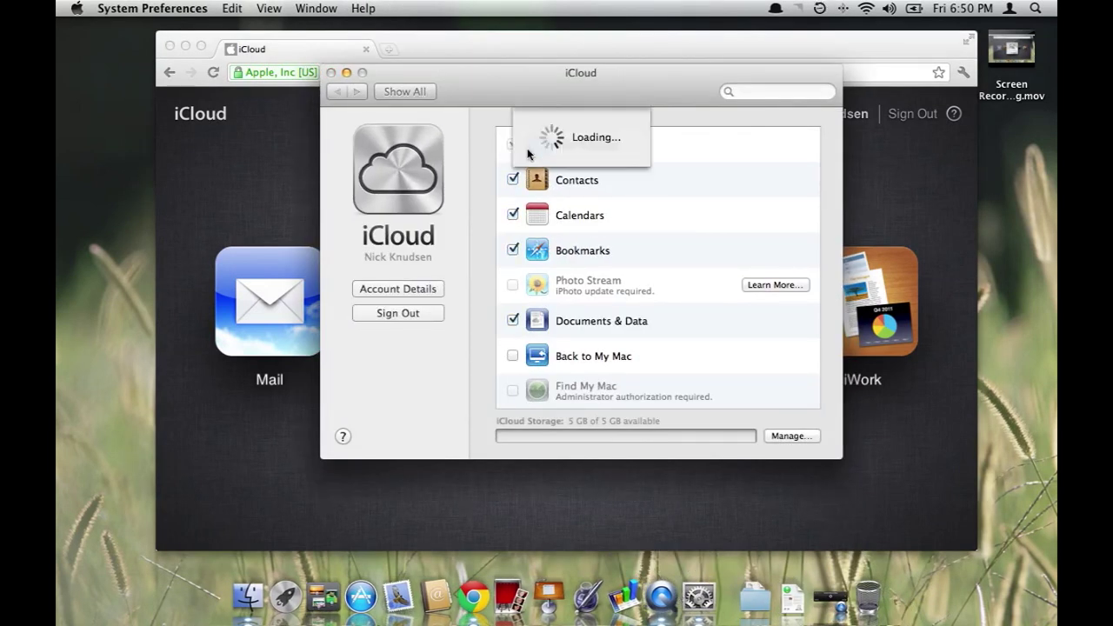
click(565, 170)
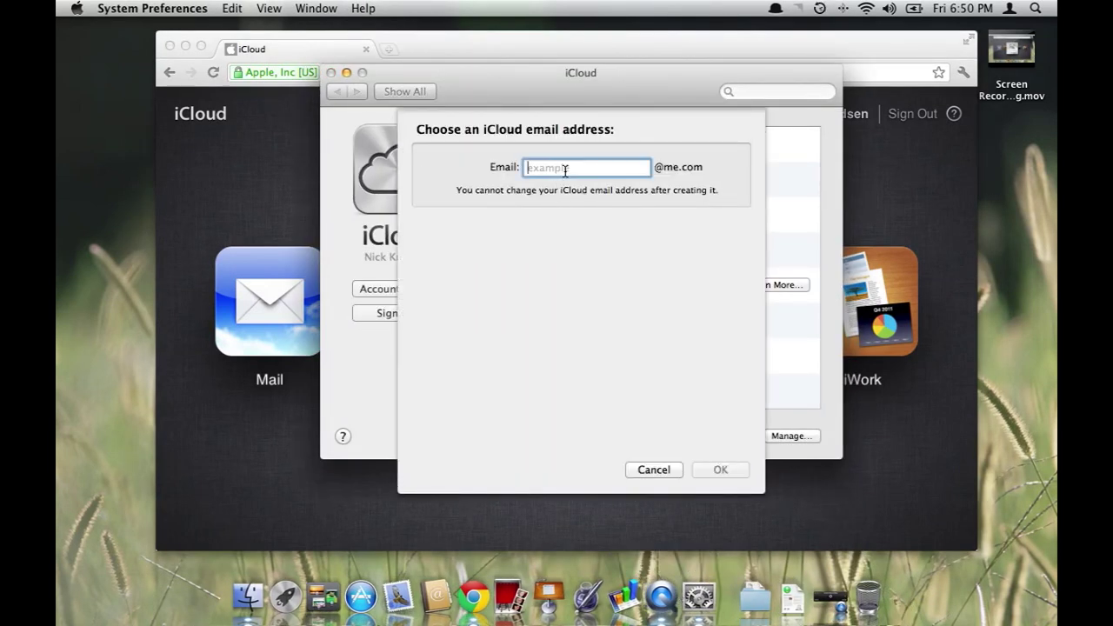
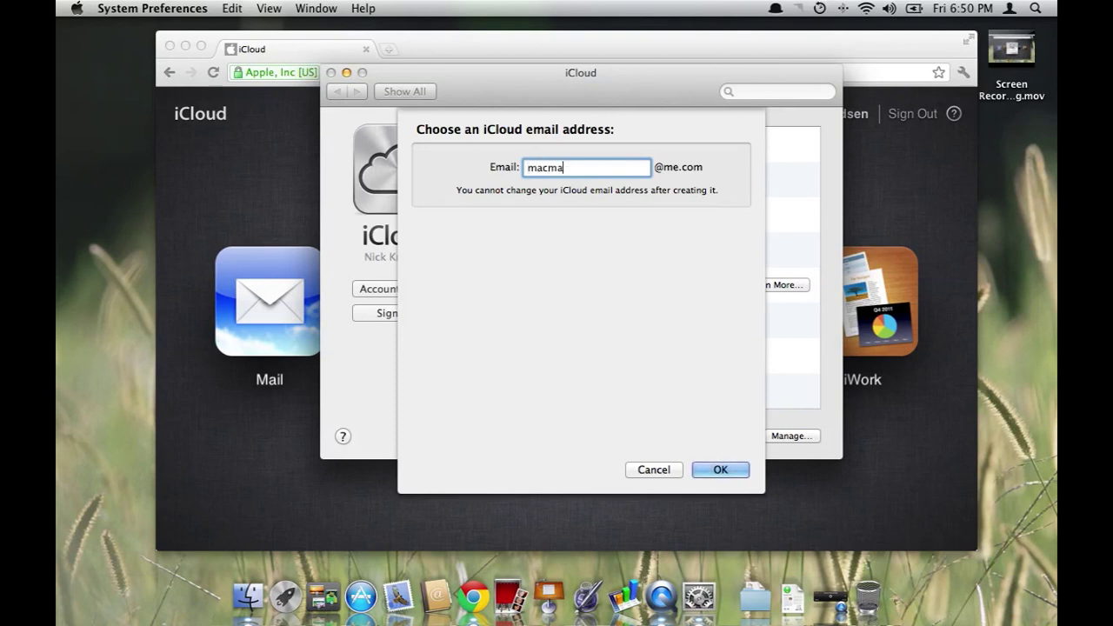
click(705, 470)
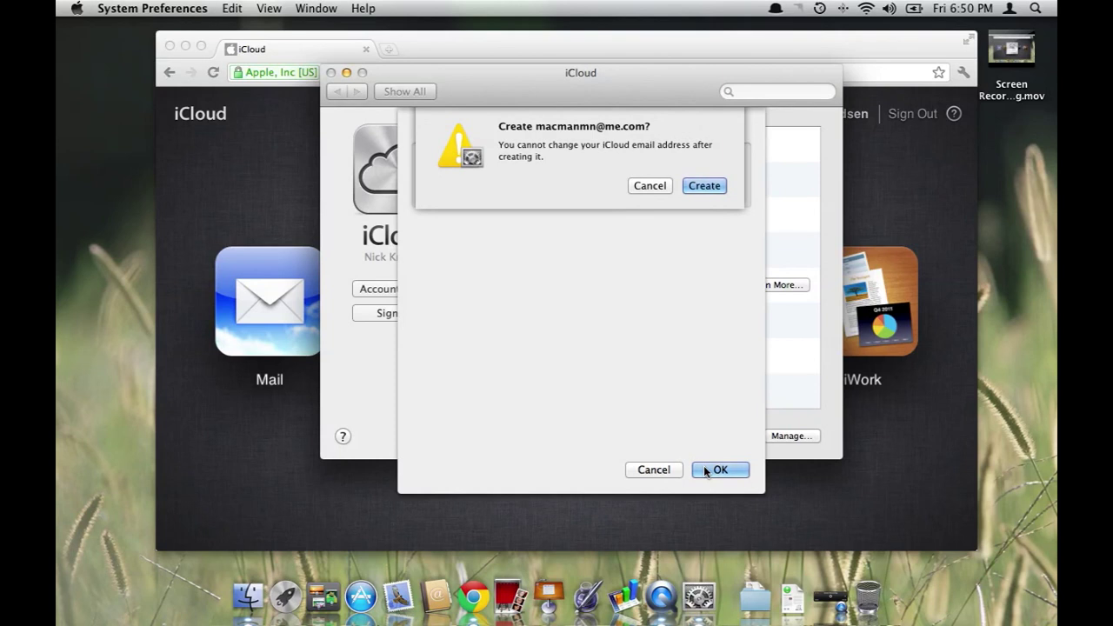
click(722, 187)
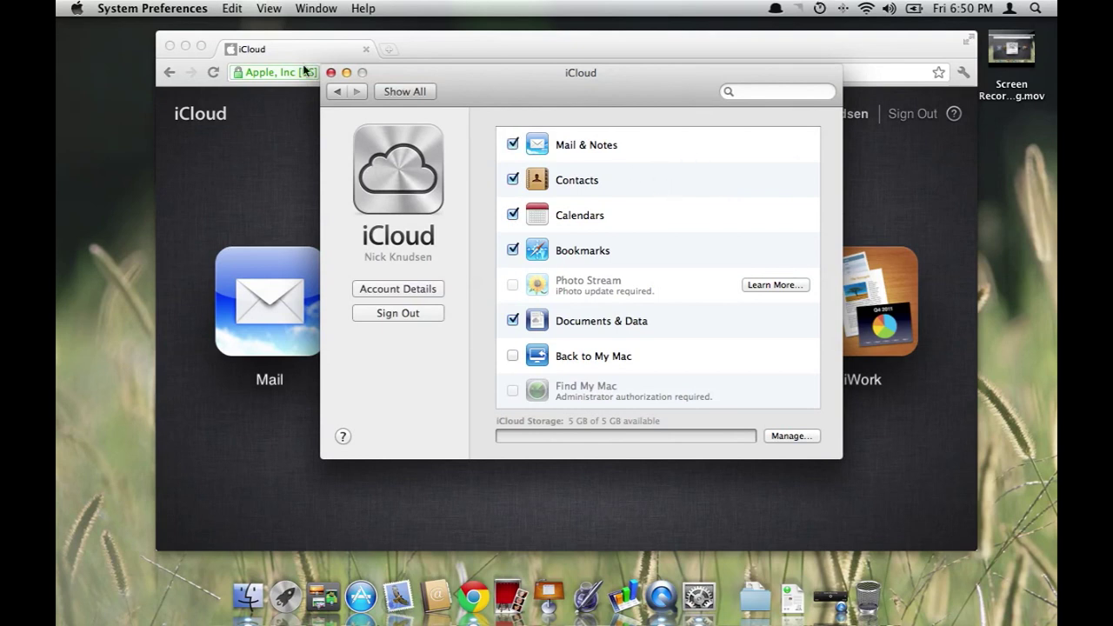
click(329, 72)
Sign out of iCloud.com and sign back in with the Apple ID and password
click(254, 291)
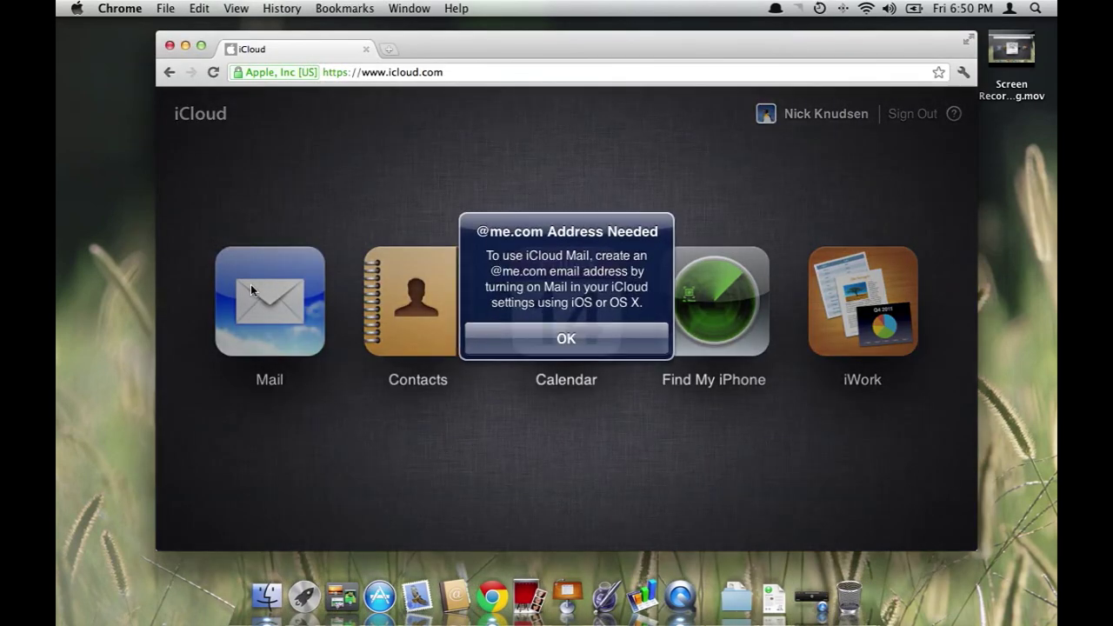
click(566, 339)
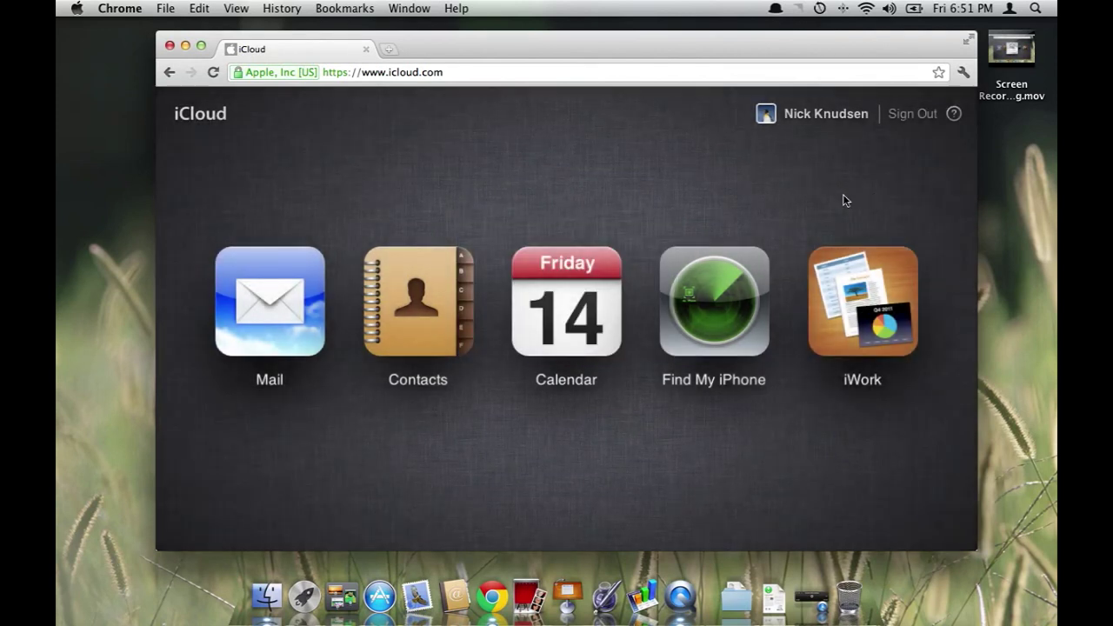
click(896, 115)
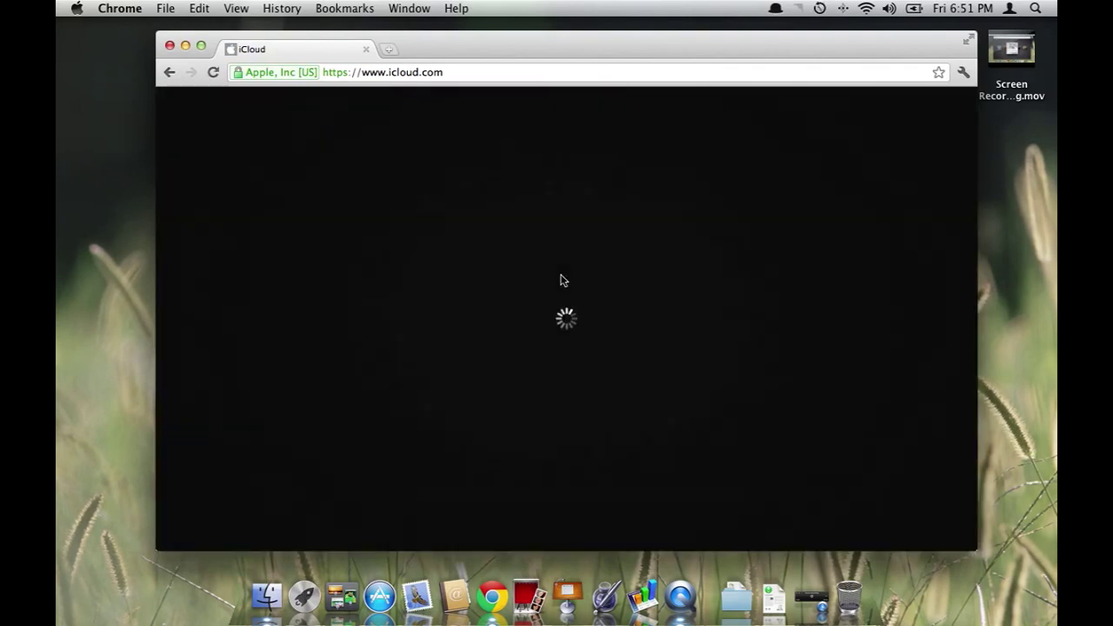
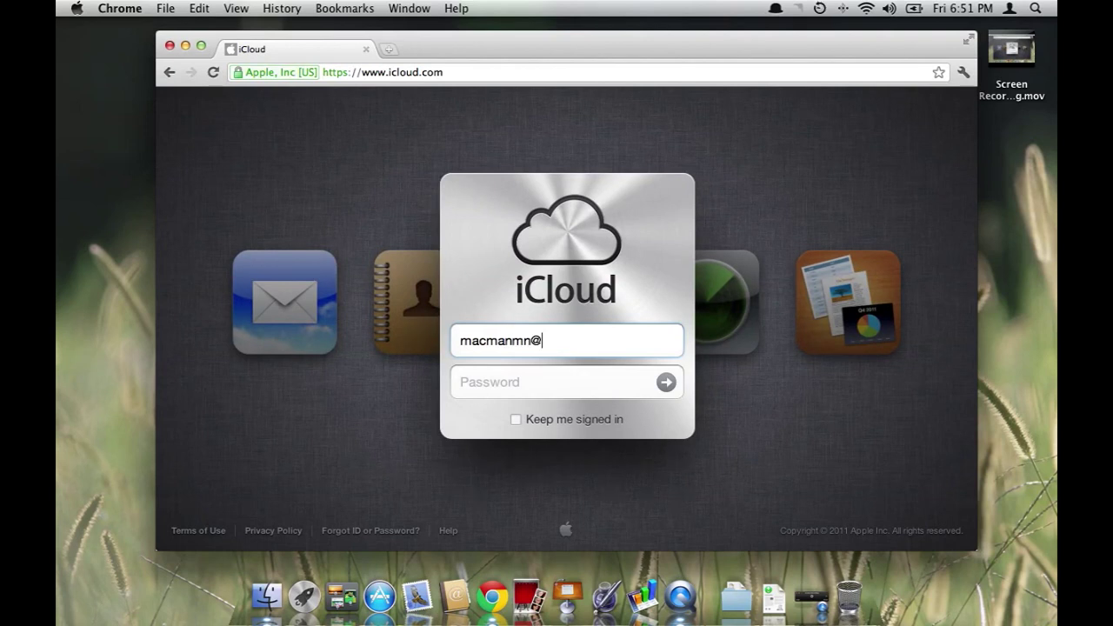
key(Tab)
text(•)
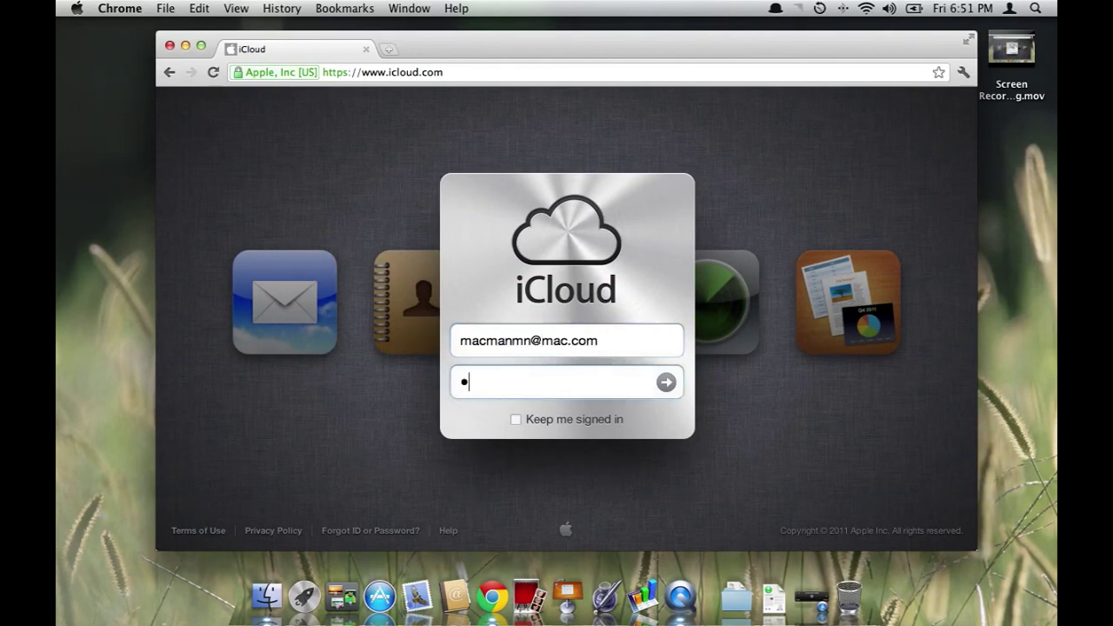
text(•••••••••)
key(Return)
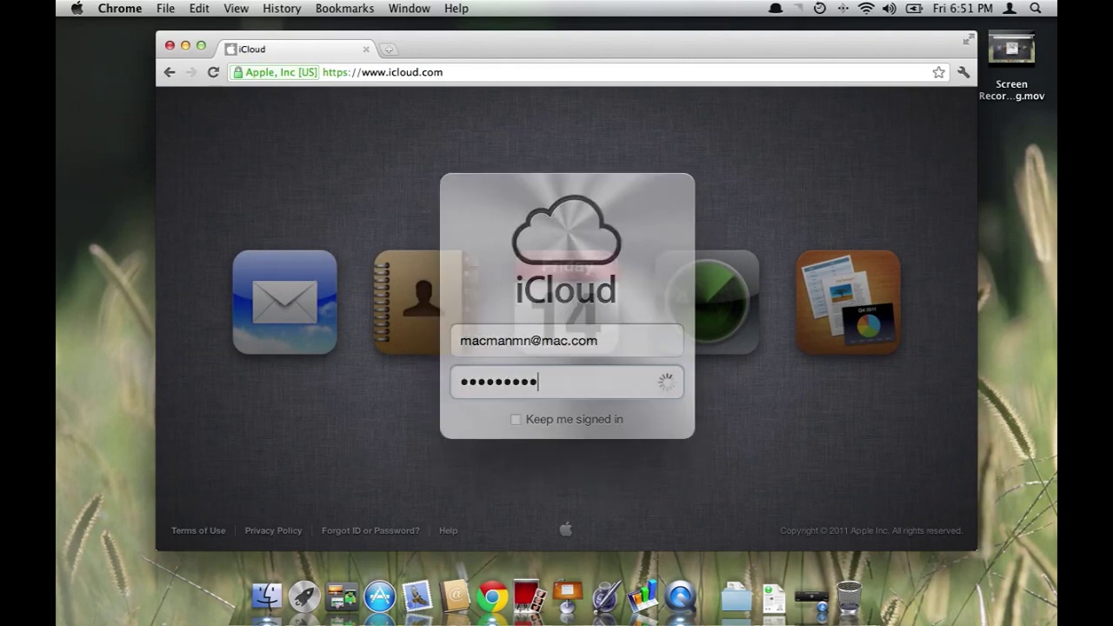
Read the Welcome to iCloud Mail message on the web, then launch desktop Mail
click(266, 297)
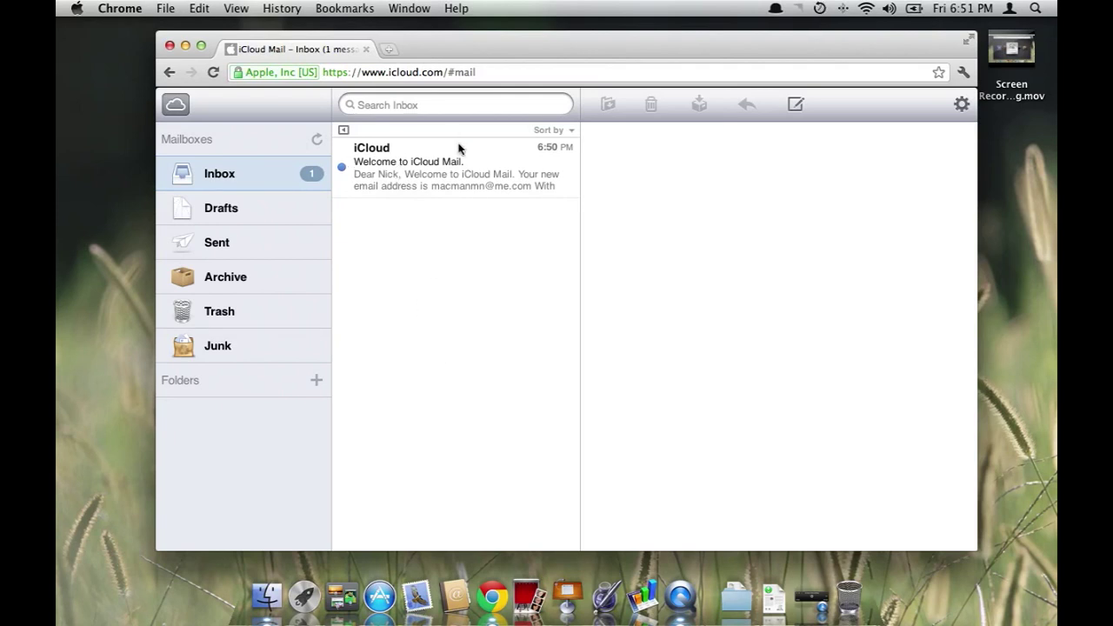
click(405, 147)
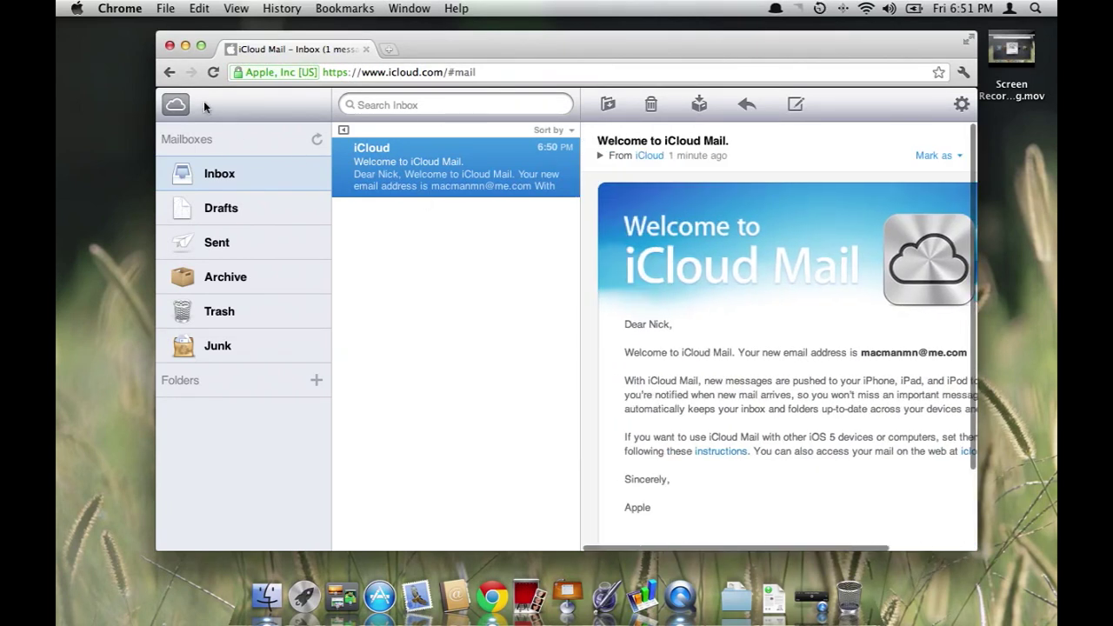
click(177, 104)
click(417, 597)
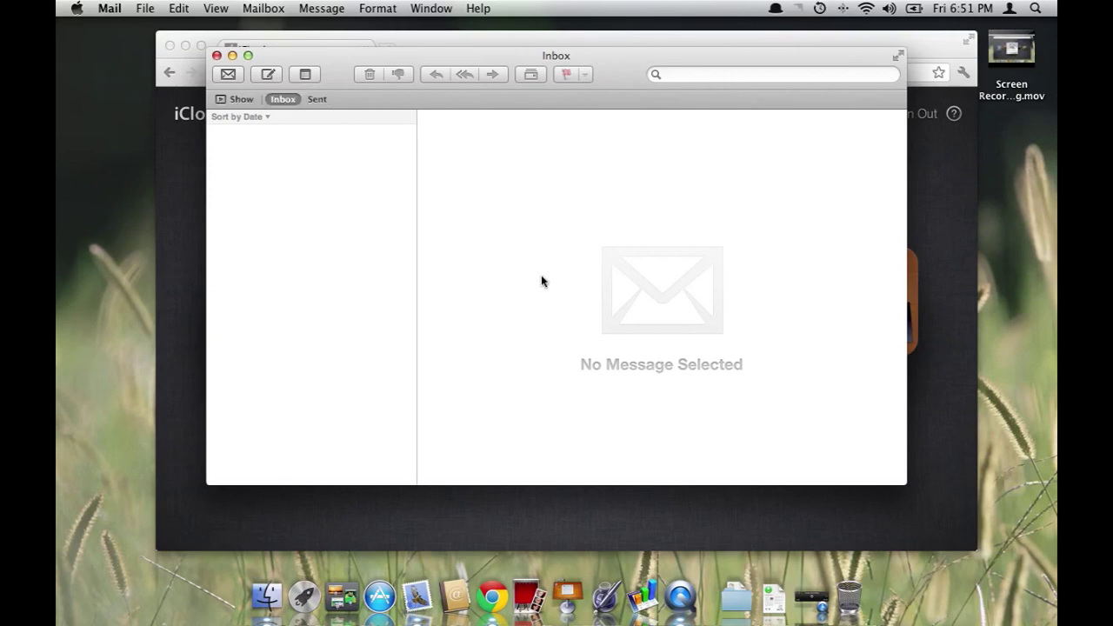
Open the synced Welcome to iCloud Mail message in the desktop Inbox
drag(626, 58, 638, 67)
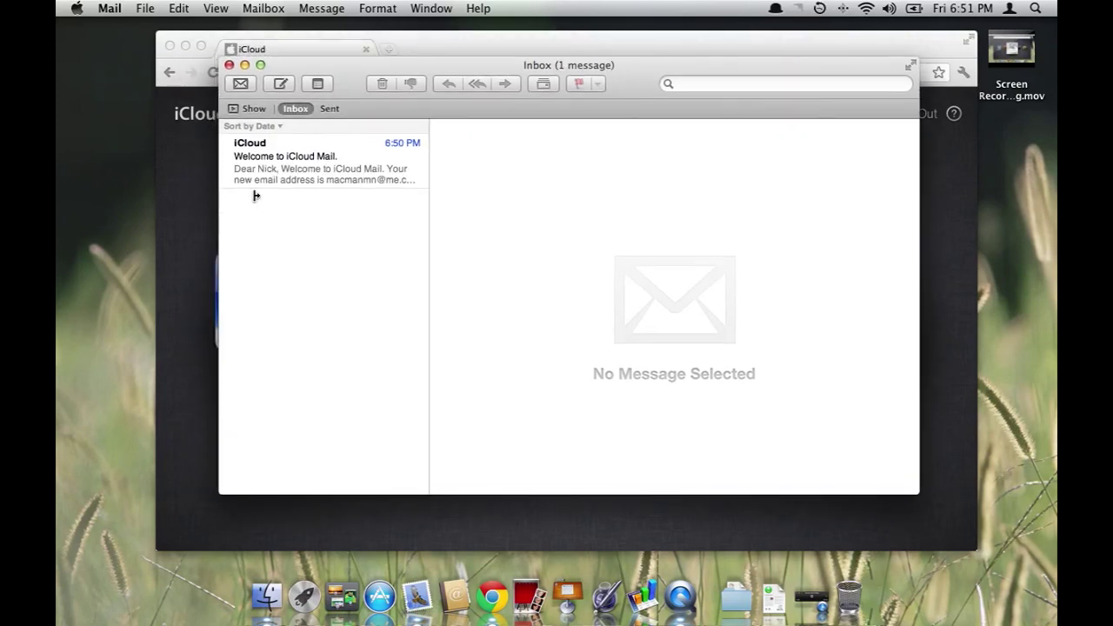
click(241, 171)
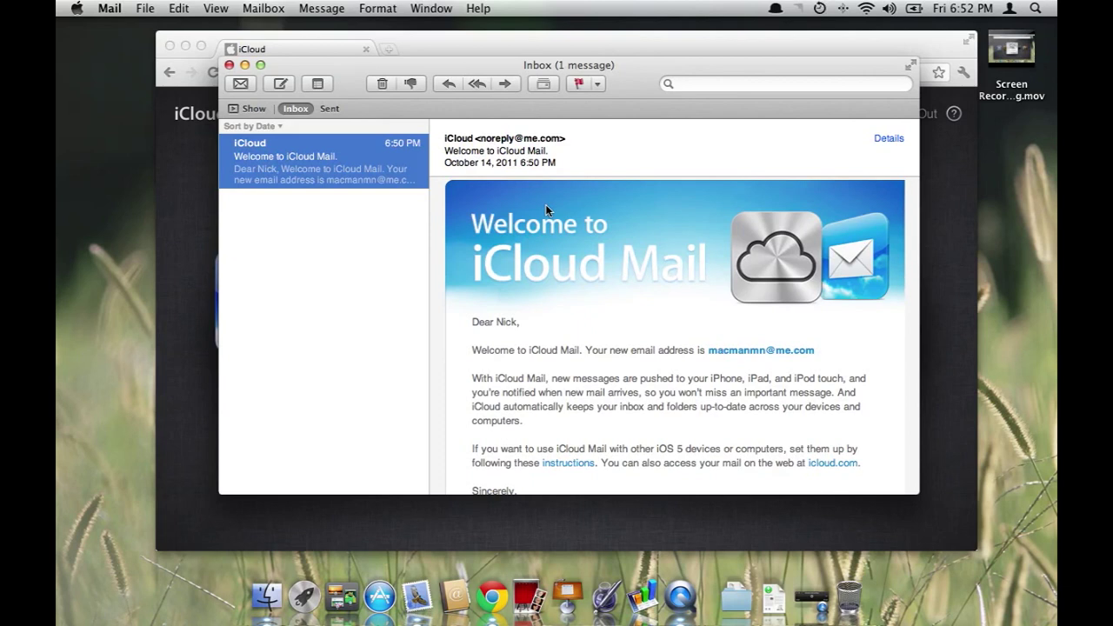
drag(335, 65, 454, 66)
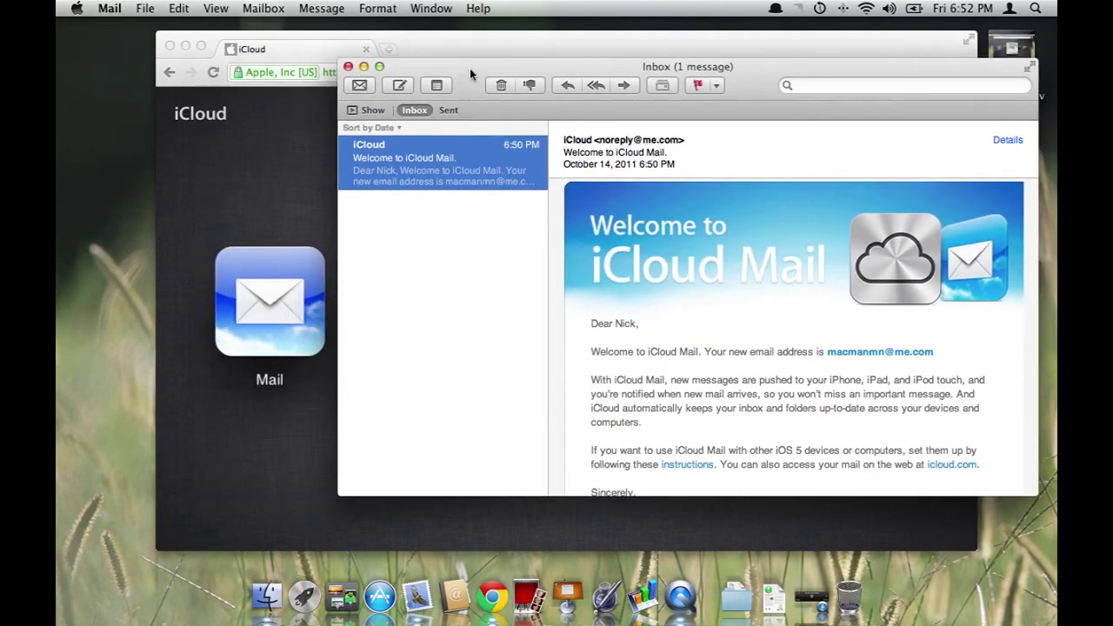
click(400, 87)
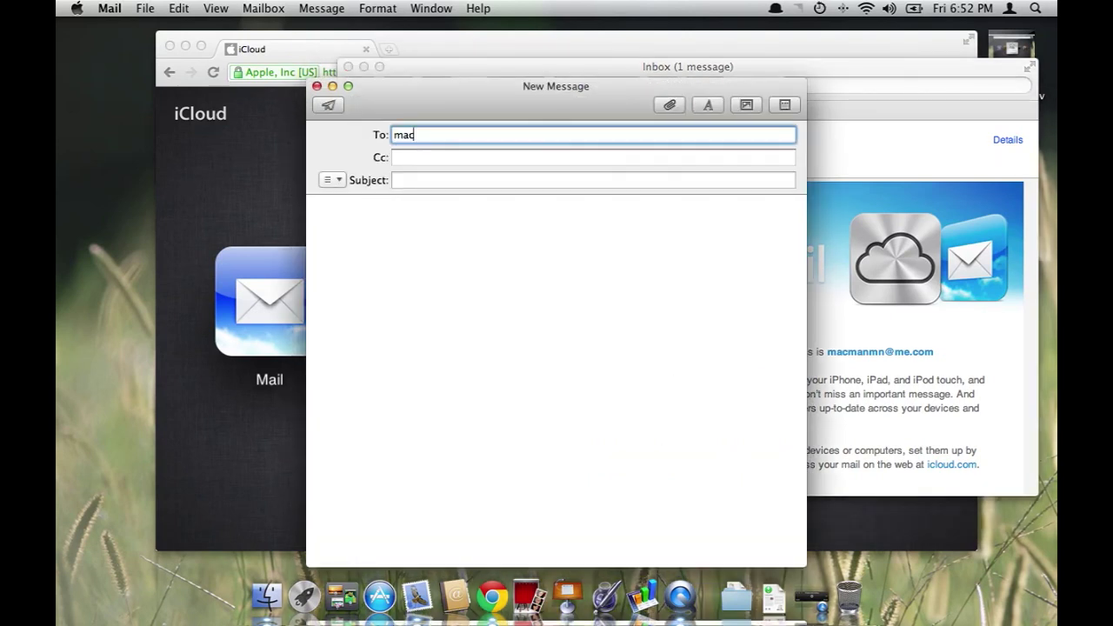
key(Tab)
key(Tab)
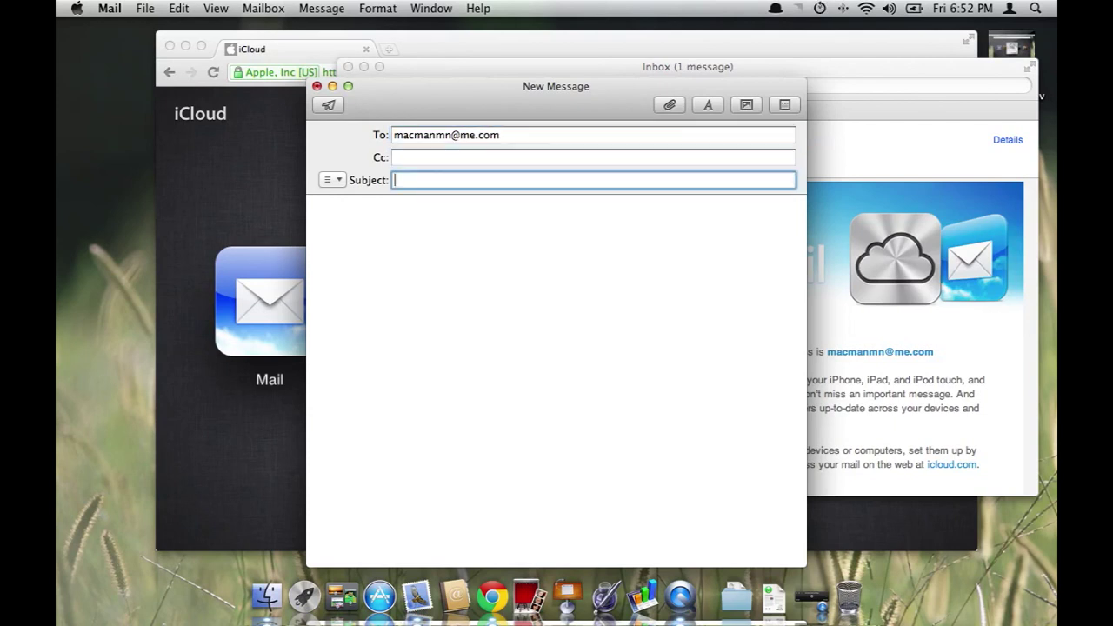
text(Hhe)
key(Tab)
key(shift+Tab)
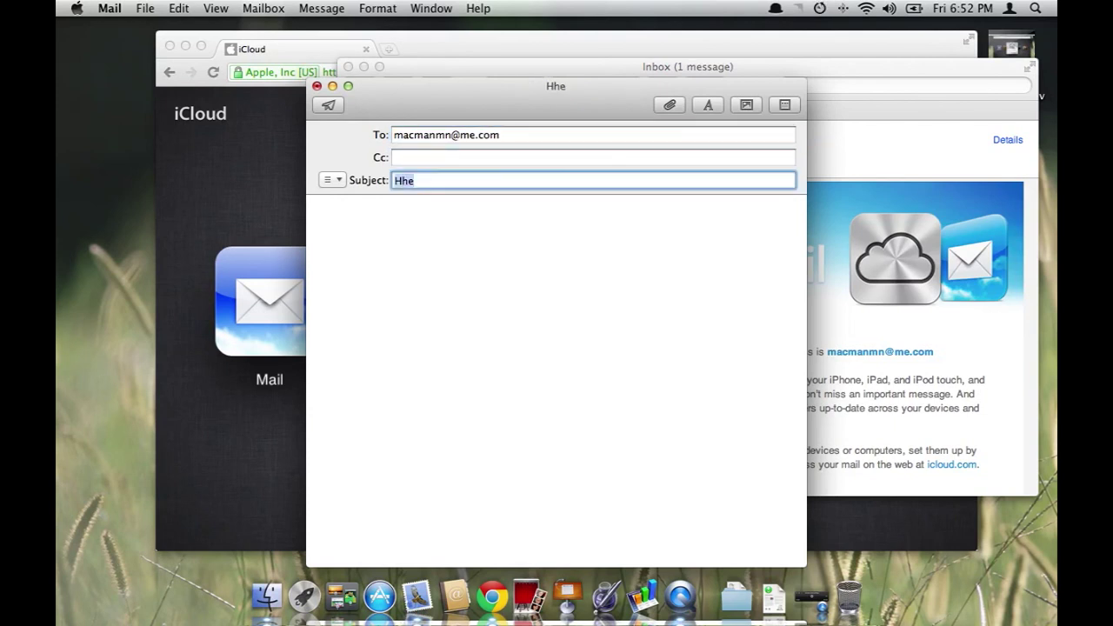
text(Hi)
key(Tab)
text(Hey)
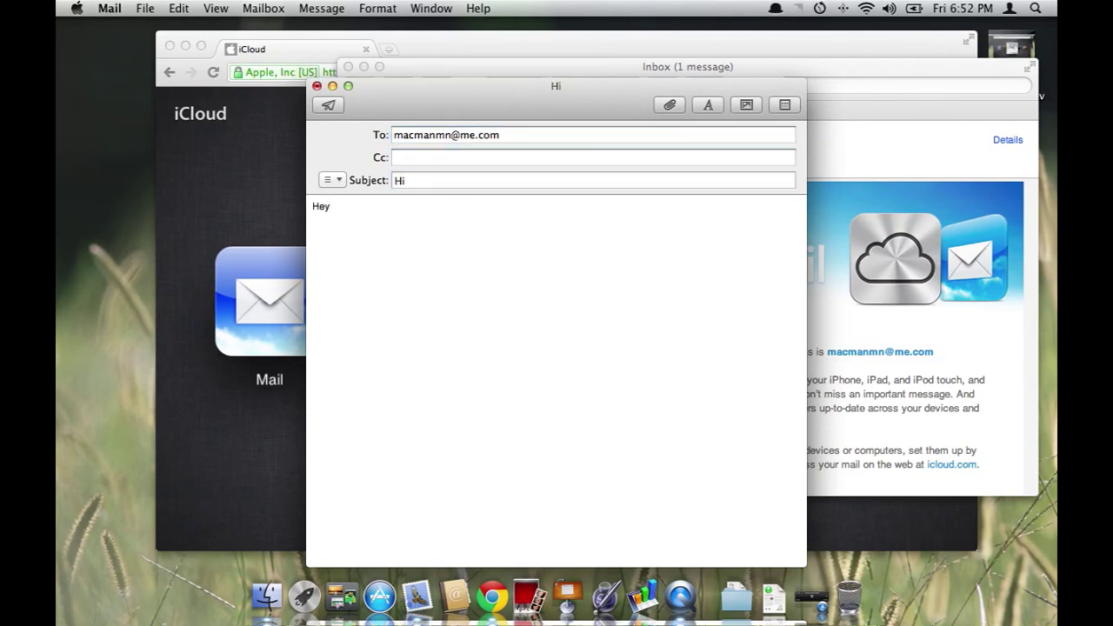
click(324, 105)
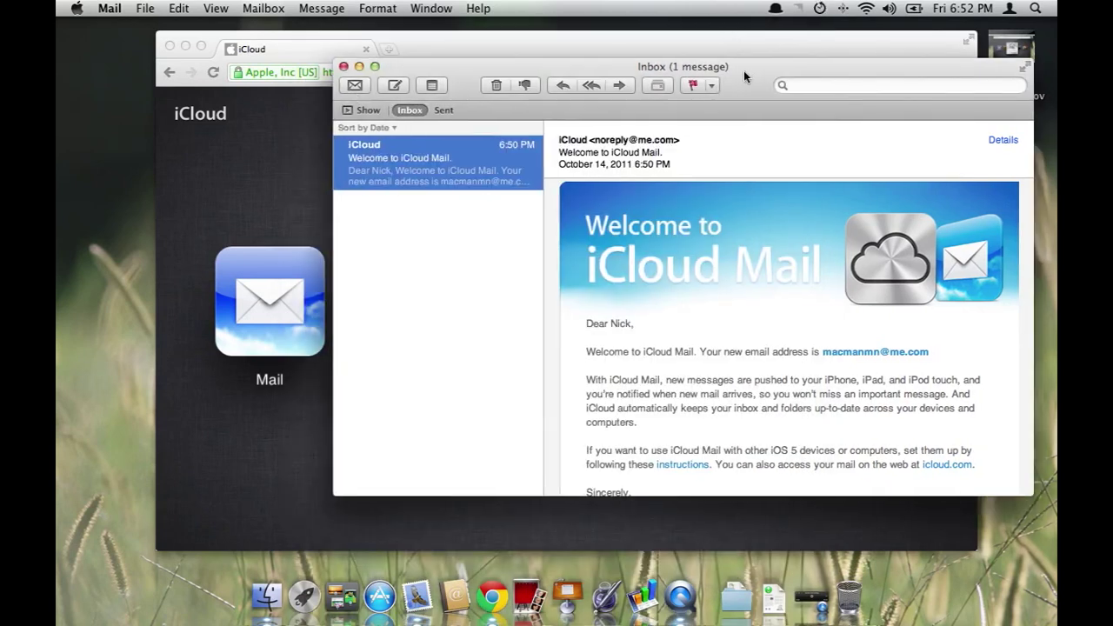
drag(744, 71, 635, 73)
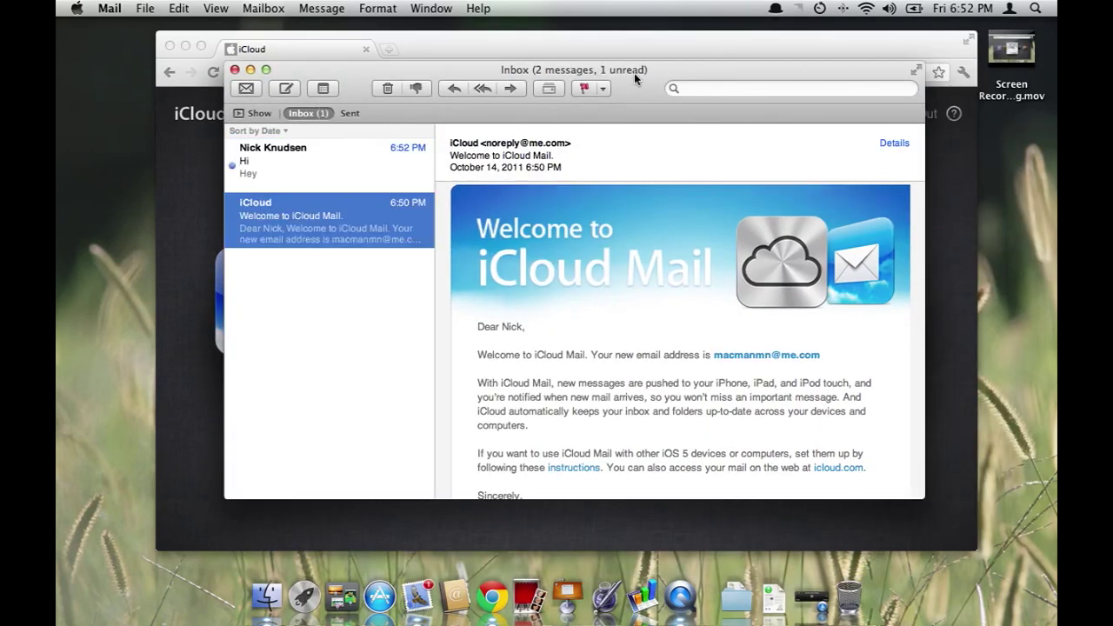
Open the Hi message in iCloud Mail on the web and in desktop Mail
click(195, 154)
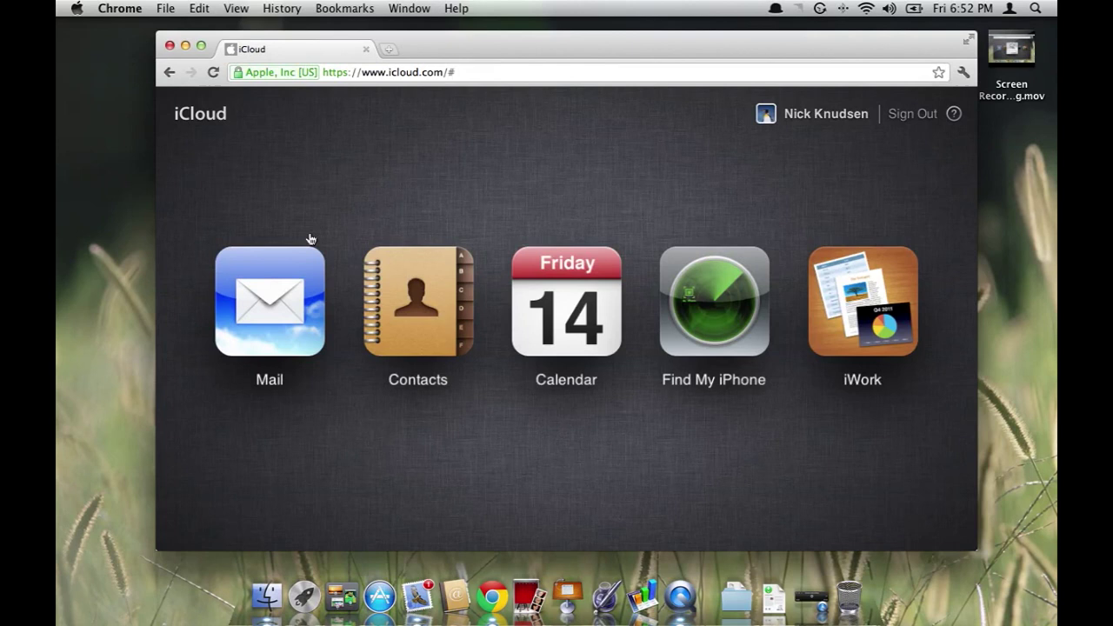
click(268, 306)
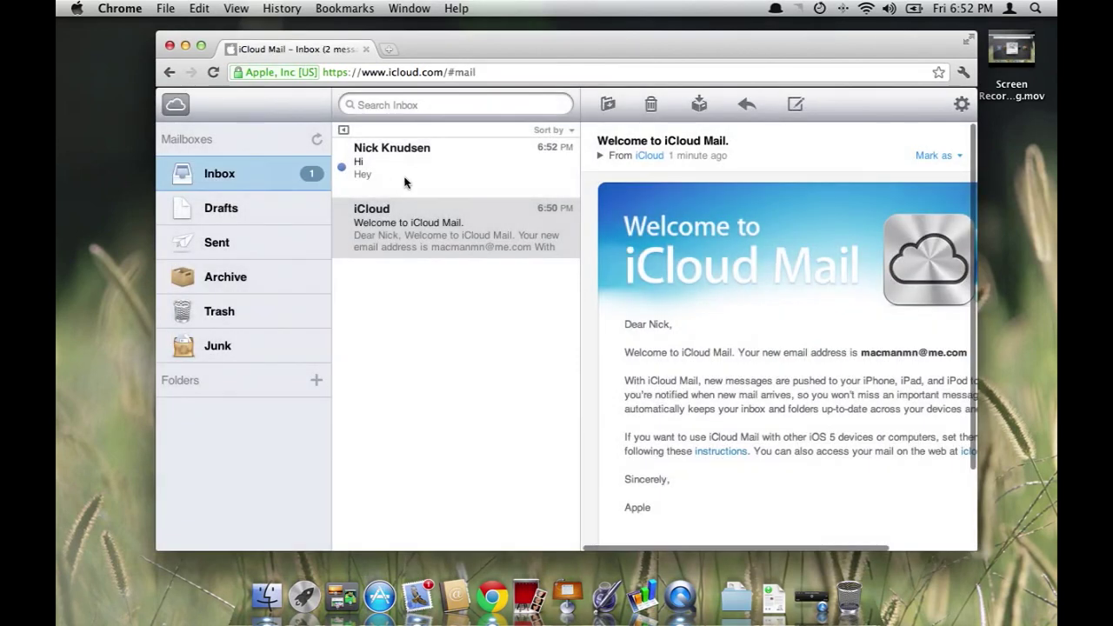
click(405, 180)
click(418, 597)
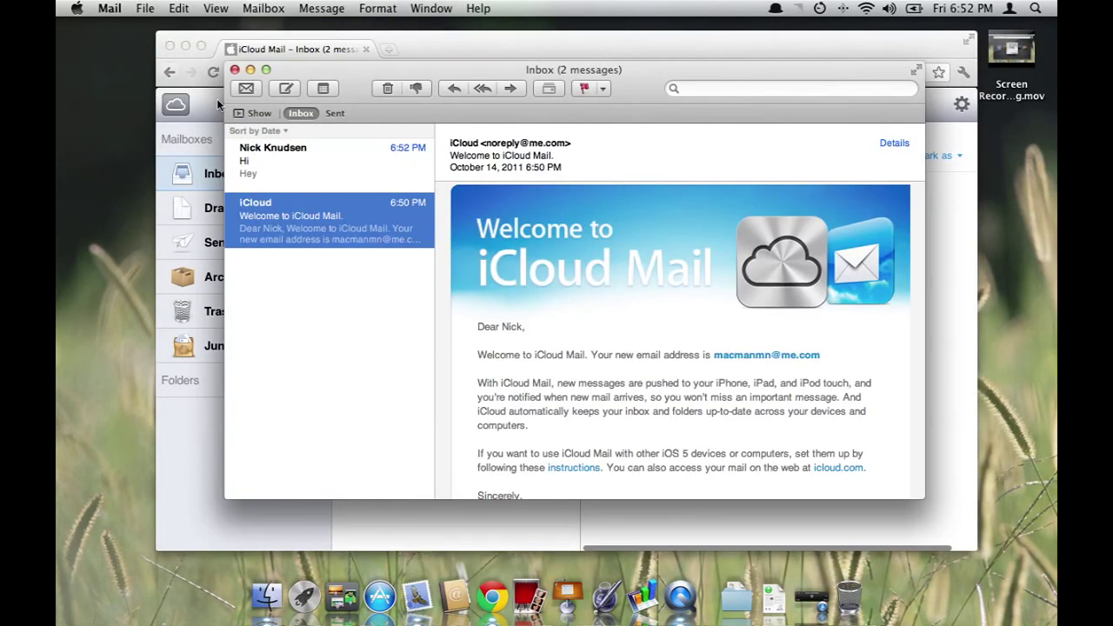
click(317, 176)
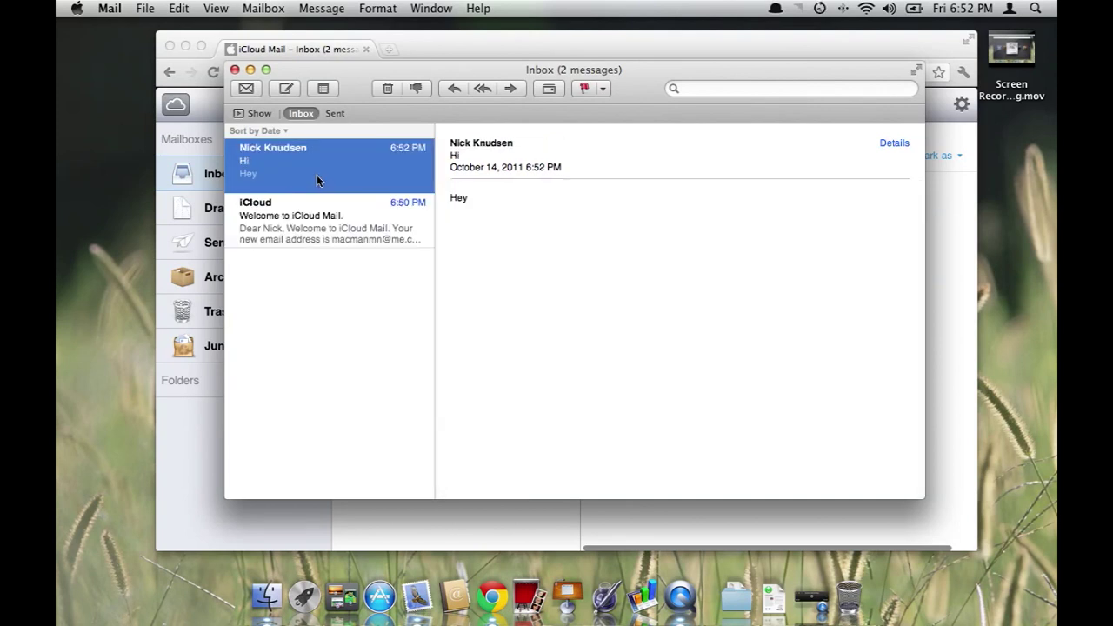
click(234, 71)
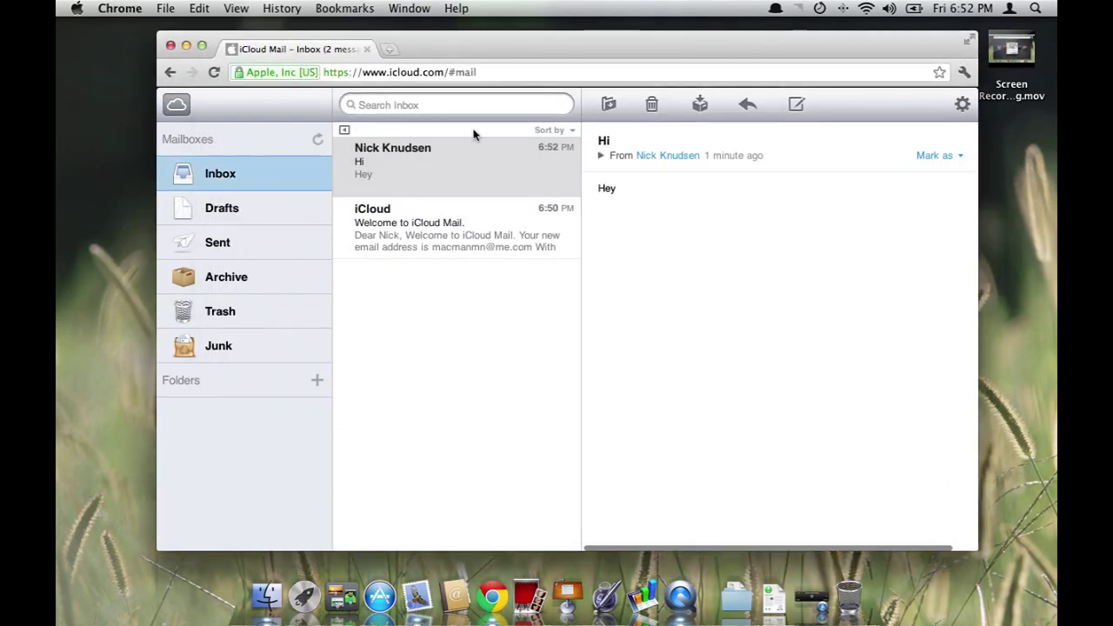
Reply to the Hi message in iCloud Mail with 'Hi!'
click(380, 172)
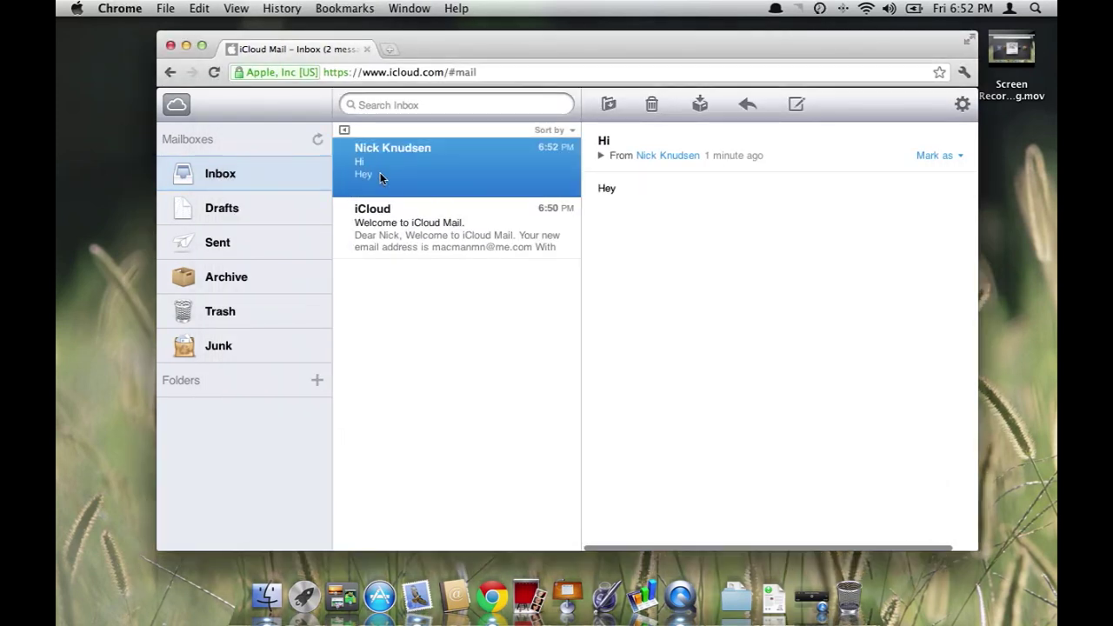
click(746, 104)
click(737, 136)
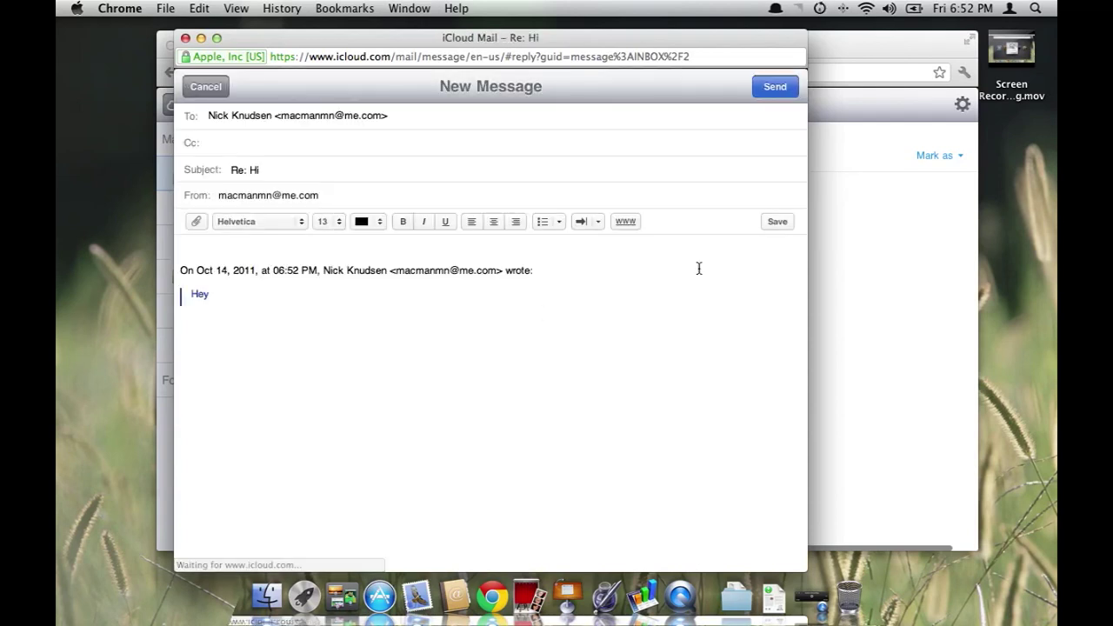
text(Hi!)
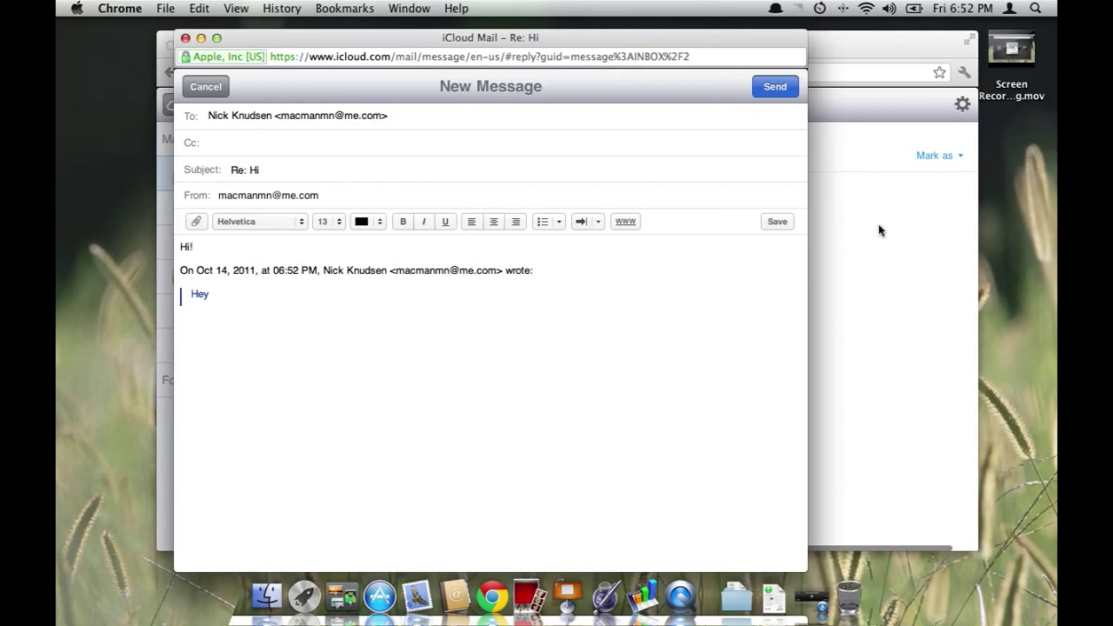
click(774, 83)
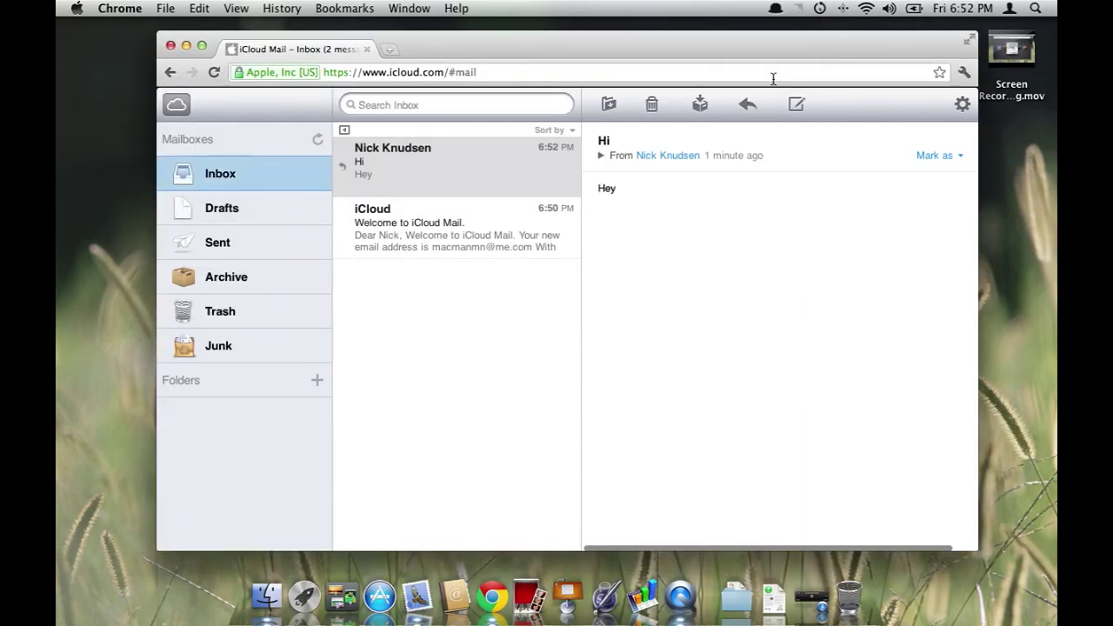
In Mail, check the Inbox and Sent mailboxes and read the Hi conversation's reply
click(405, 585)
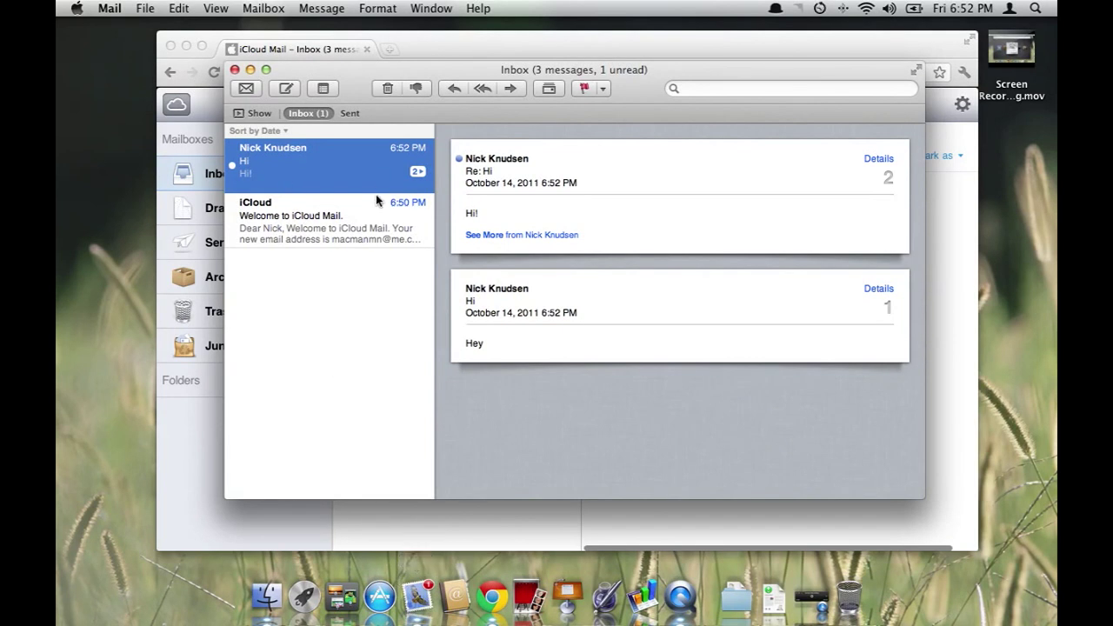
click(336, 216)
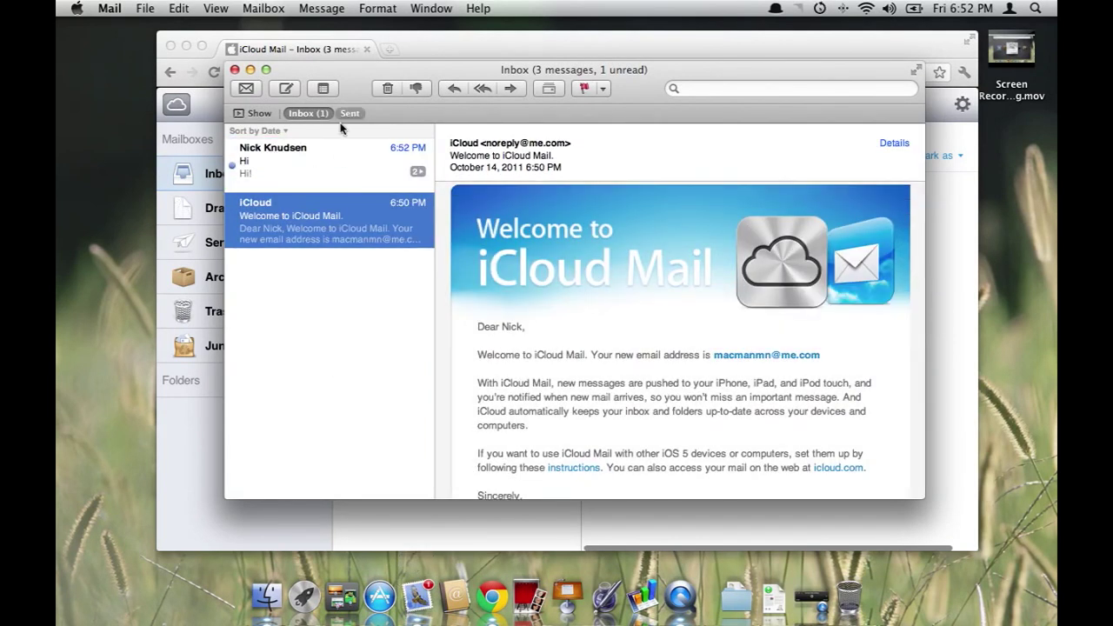
click(332, 148)
click(350, 113)
click(301, 170)
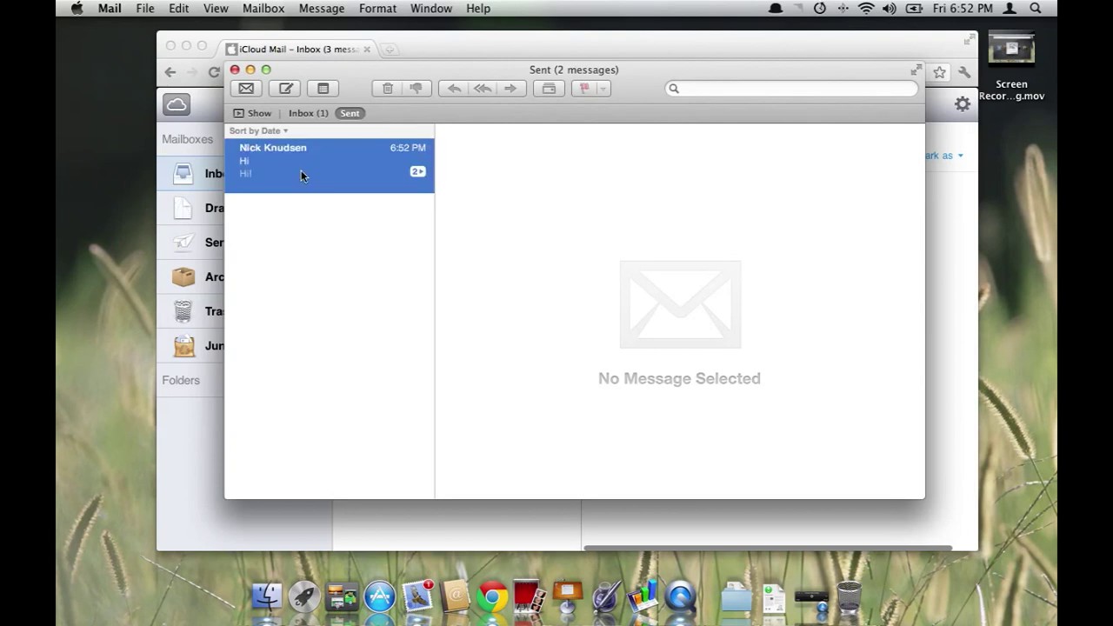
click(308, 113)
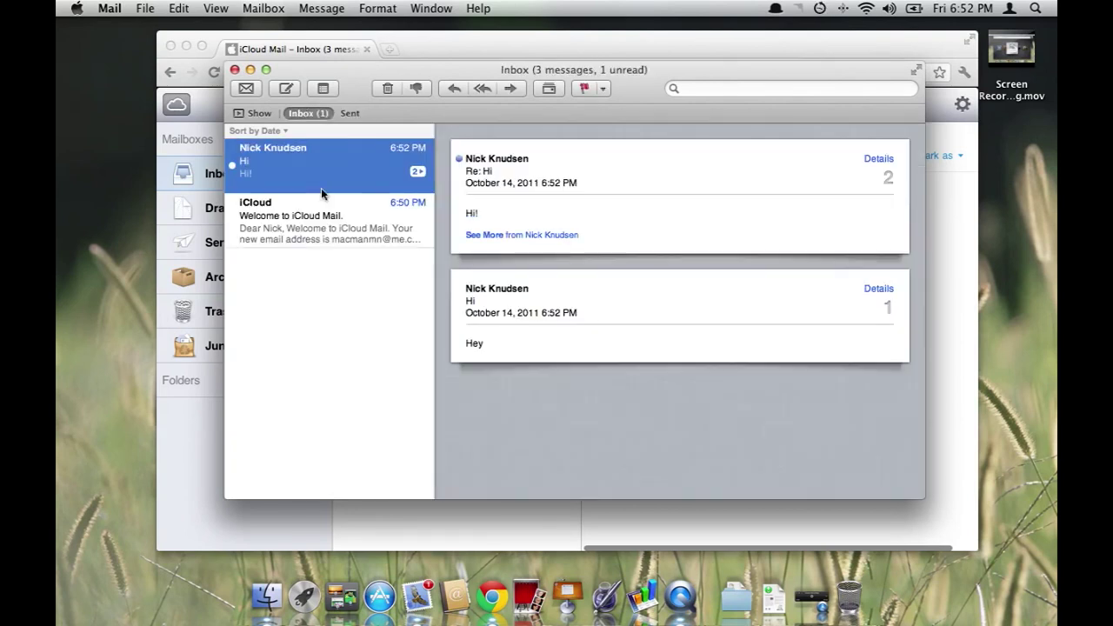
click(335, 232)
click(335, 149)
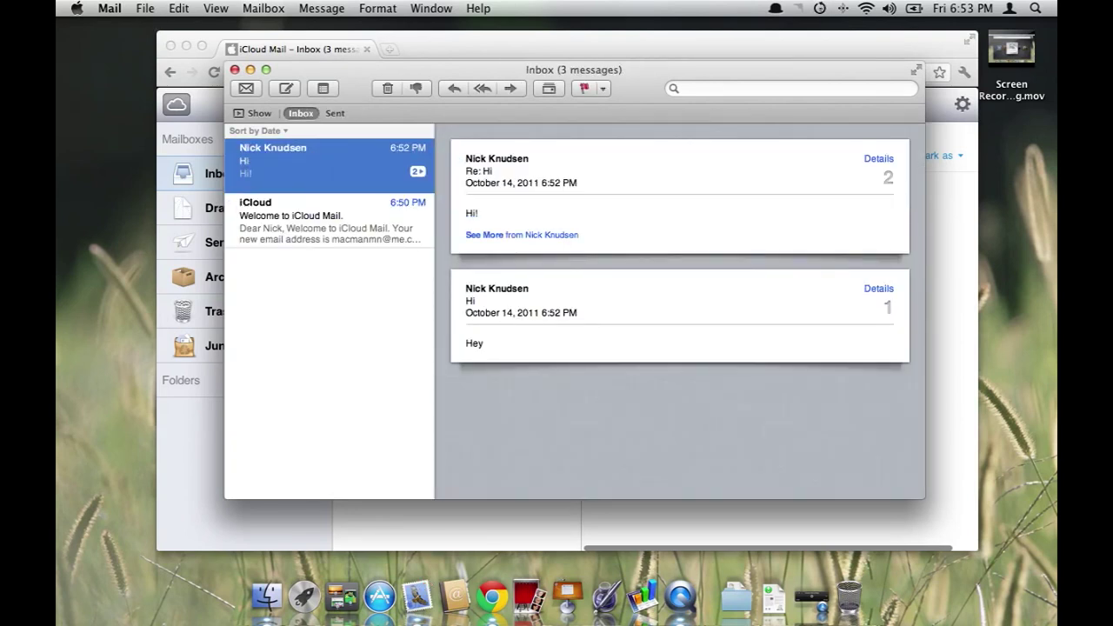
Quit Mail from the Mail menu
click(133, 10)
click(119, 10)
click(117, 10)
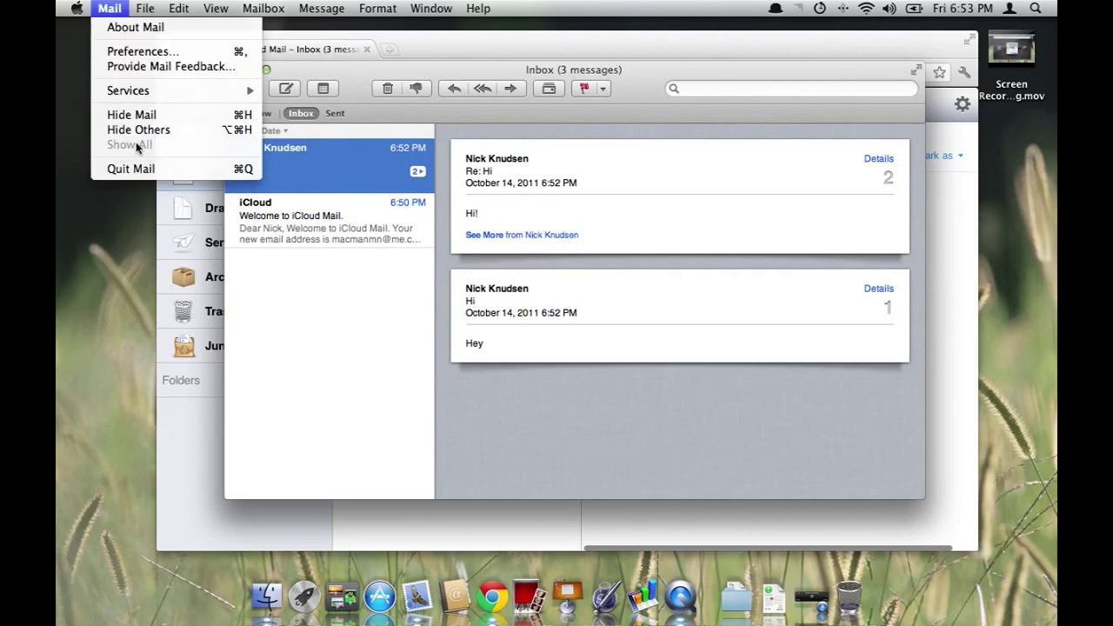
click(131, 170)
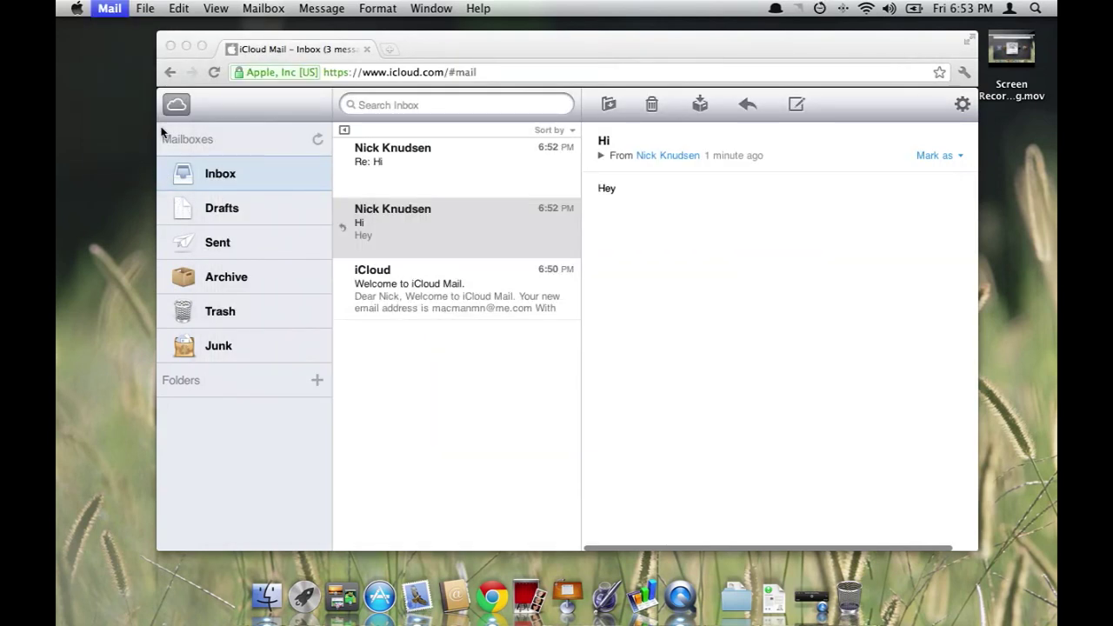
Open iCloud Contacts from the launcher to see the single Guest User contact, then launch Address Book
click(176, 105)
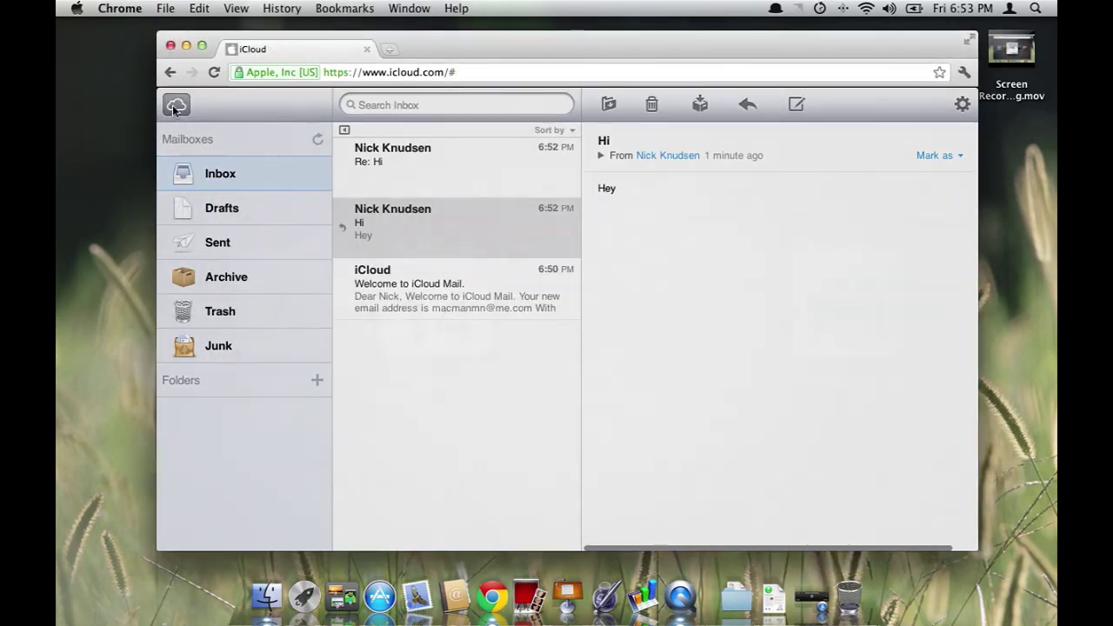
click(403, 307)
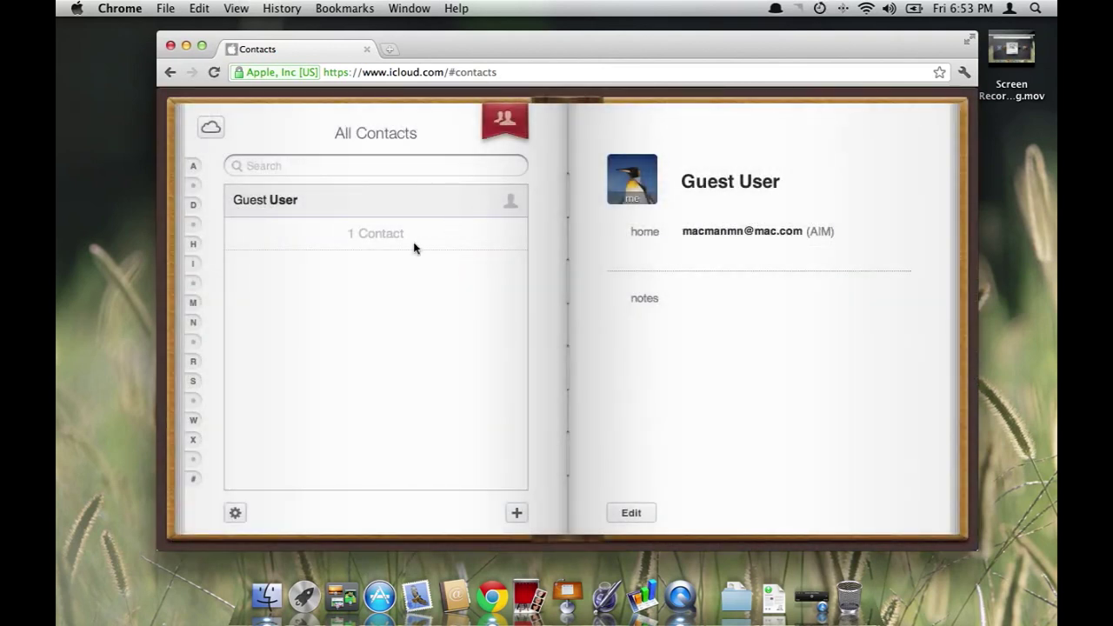
click(455, 596)
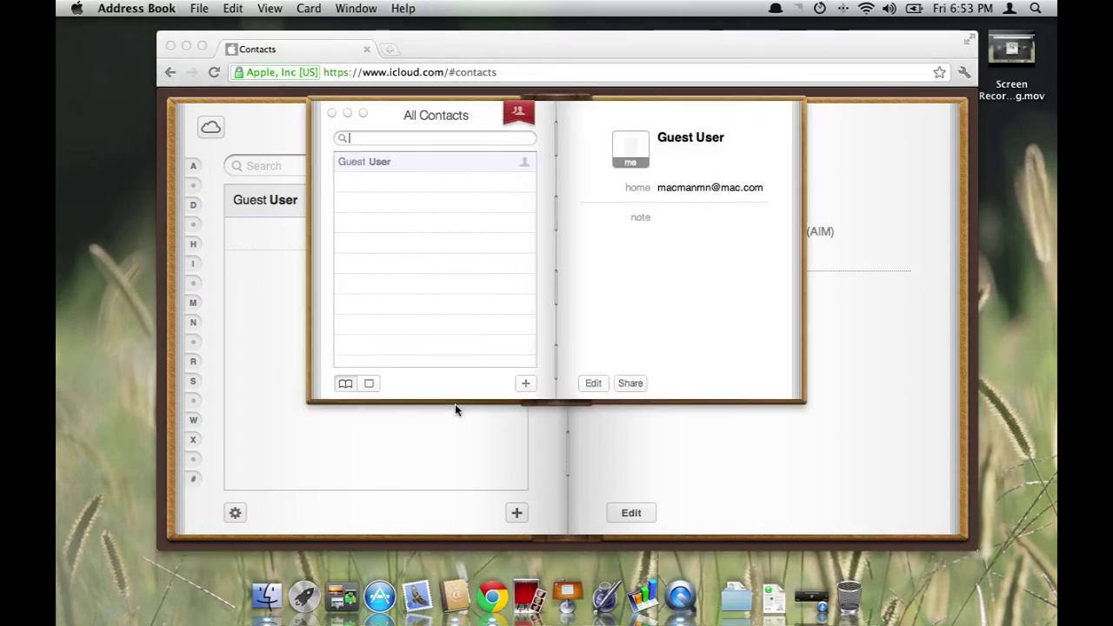
Add an Address Book contact with first name, last name and mobile number, then return to iCloud Contacts
drag(586, 169, 606, 148)
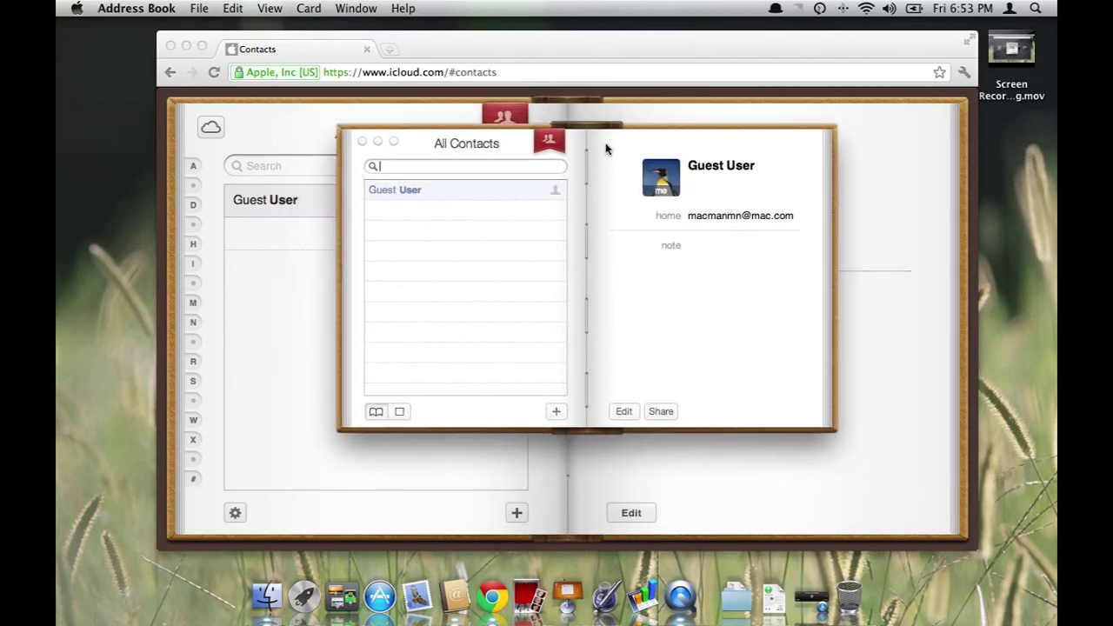
click(557, 413)
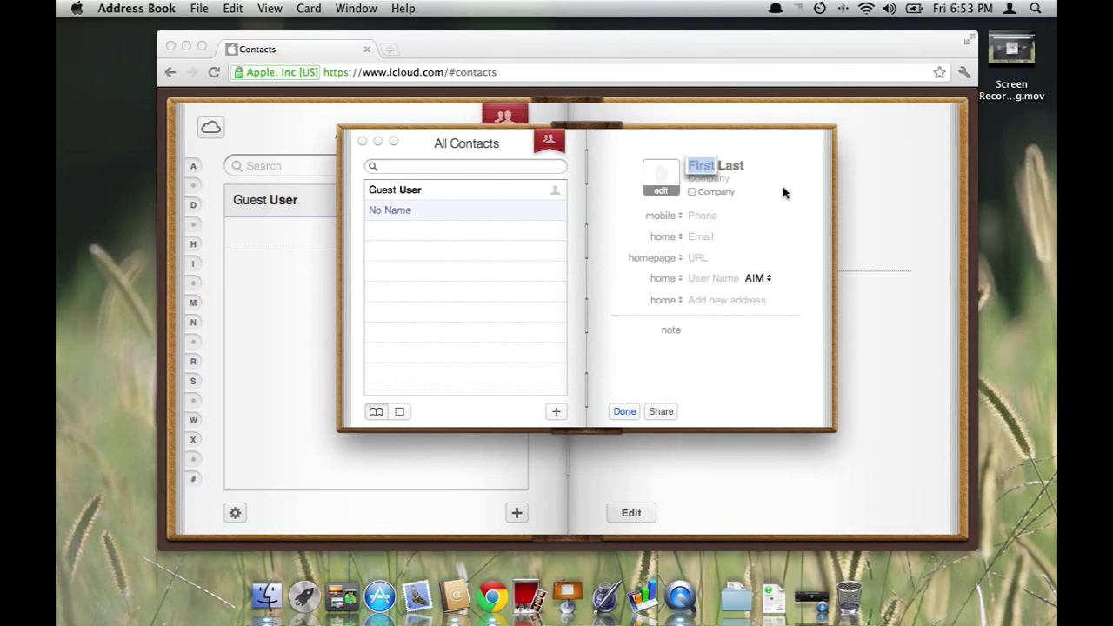
text(John)
key(Tab)
text(Do)
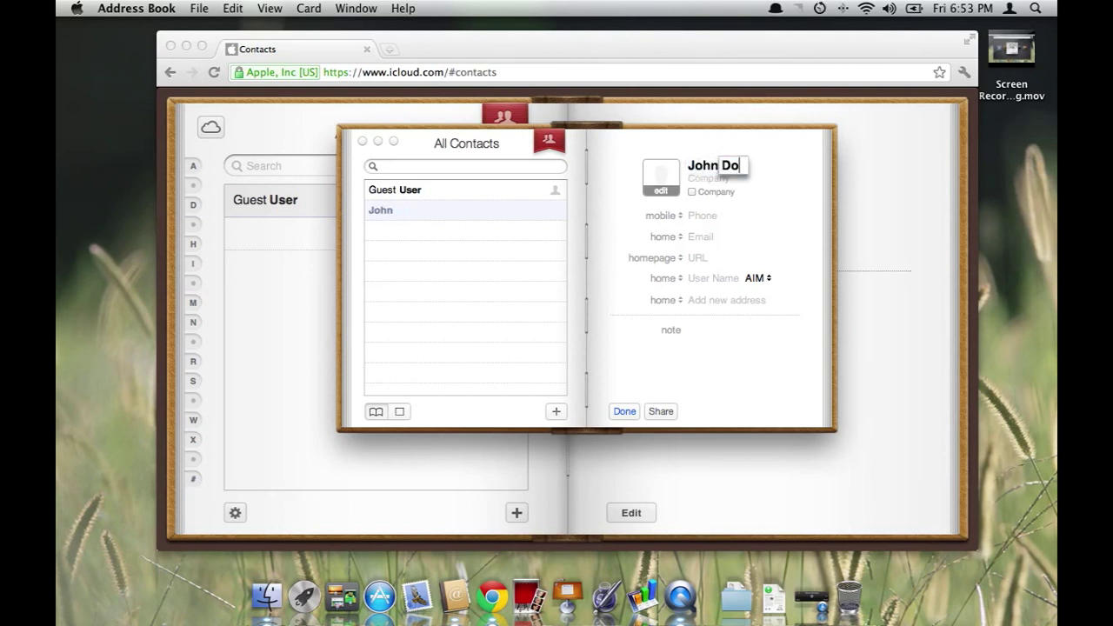
text(e)
key(Tab)
key(Tab)
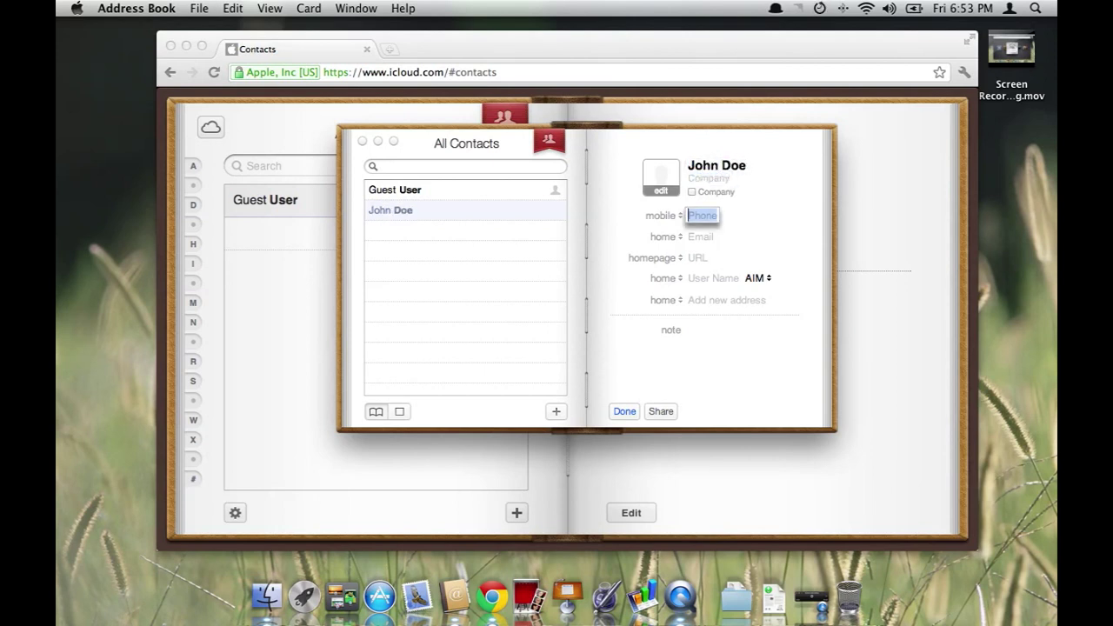
text(123-456-7)
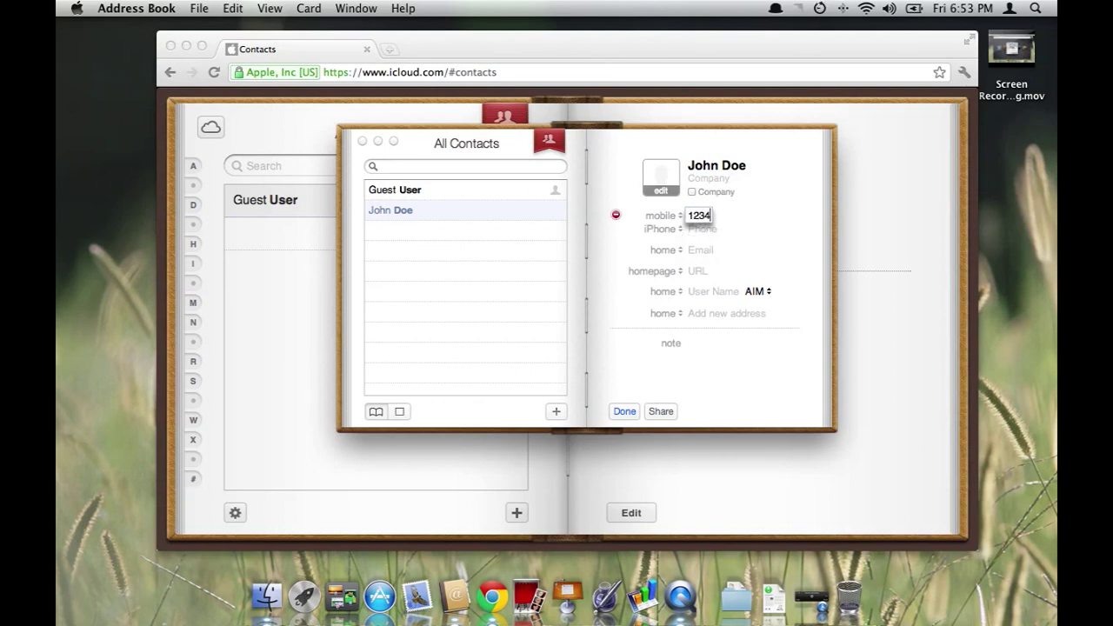
text(89)
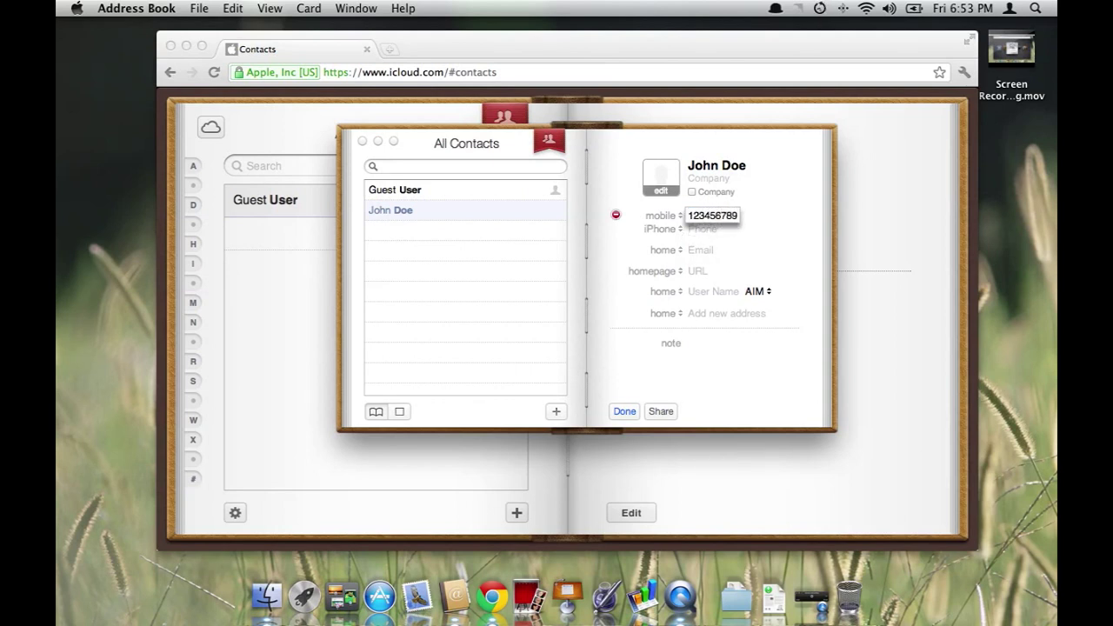
text(0)
click(746, 335)
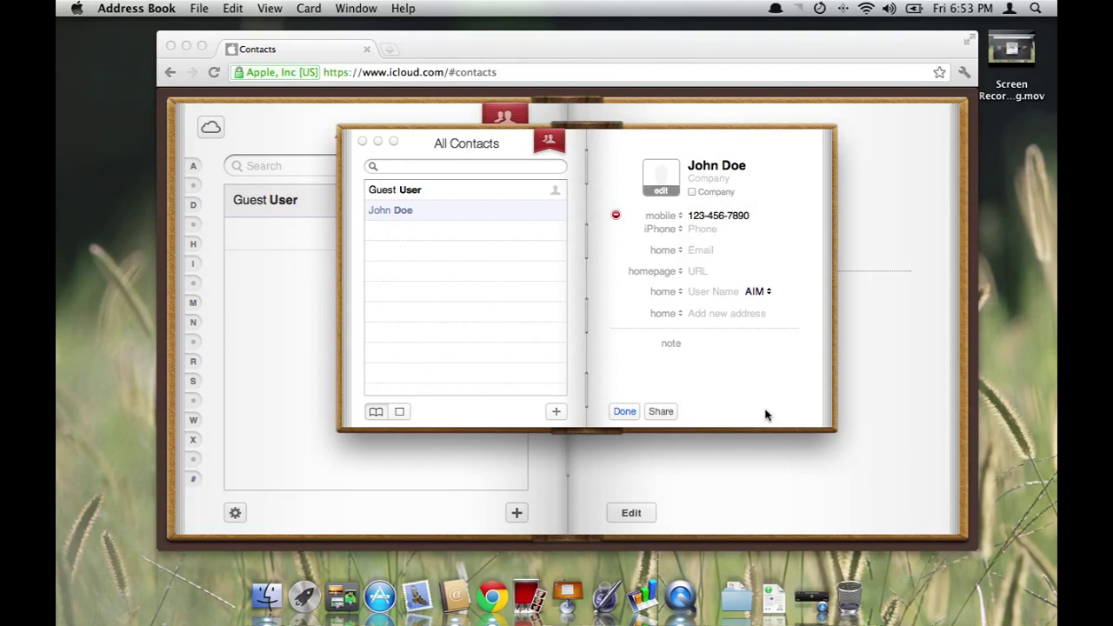
click(622, 413)
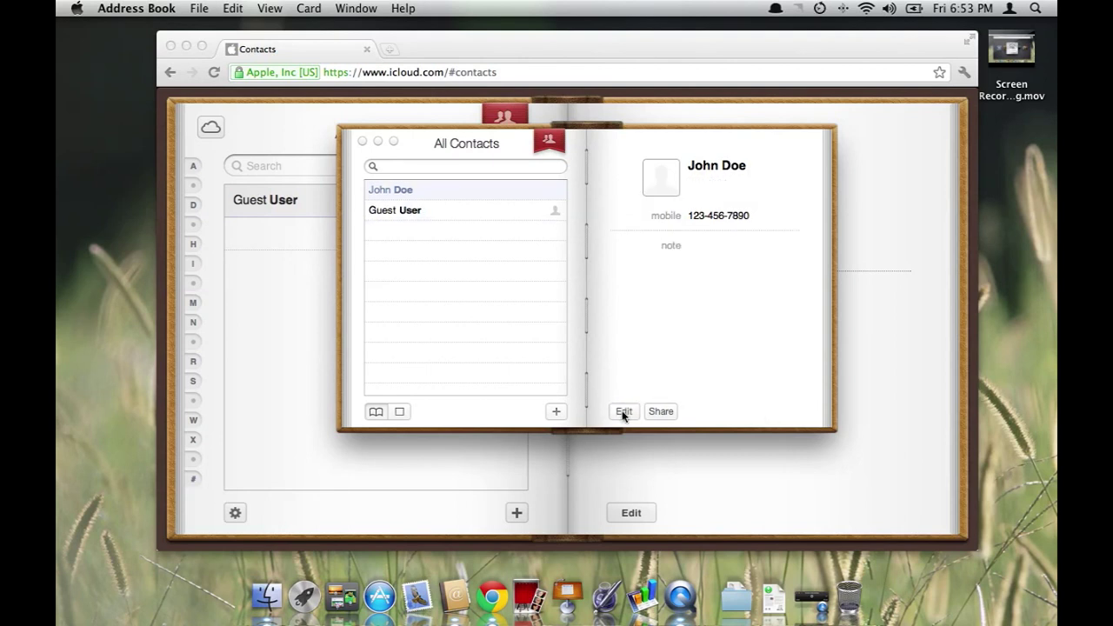
click(299, 290)
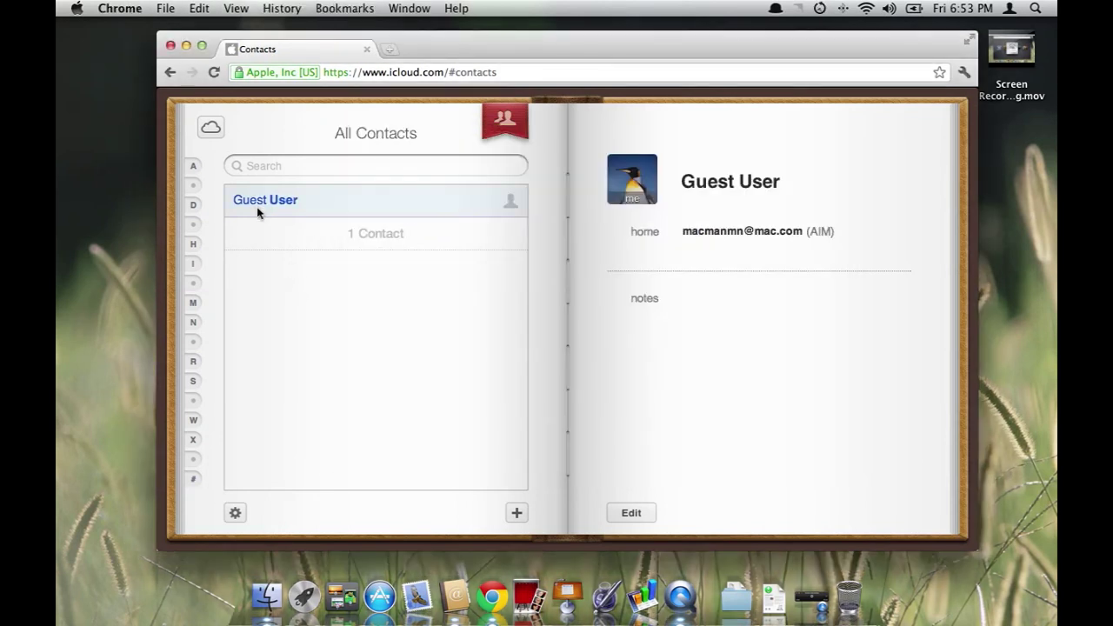
Reload iCloud Contacts to see the synced entry, then add a contact with first and last name and work phone
click(210, 130)
click(446, 313)
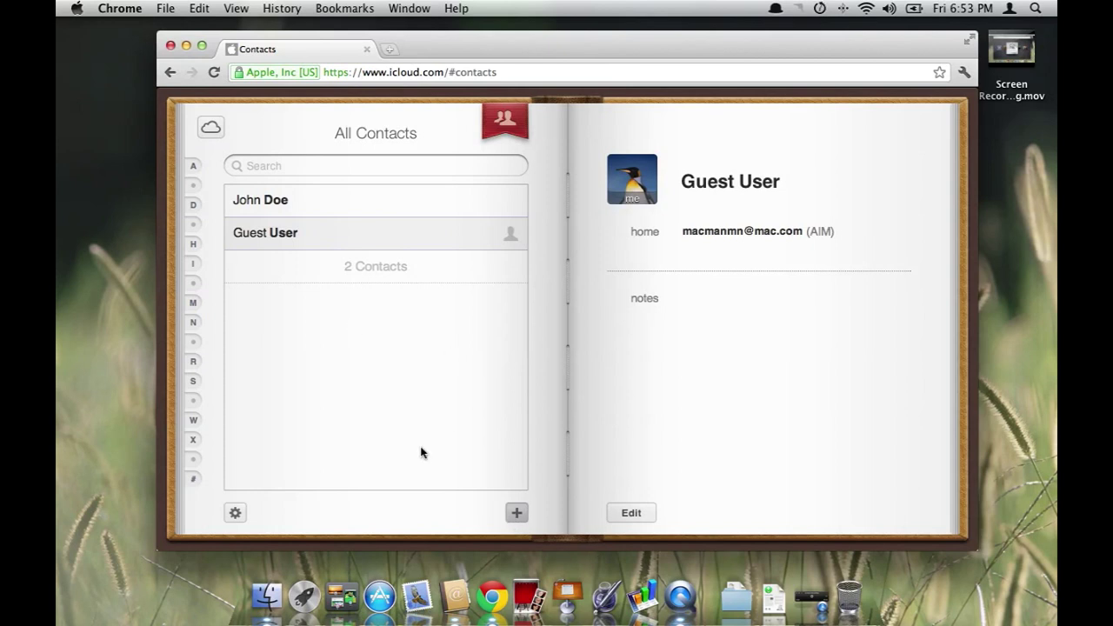
click(517, 513)
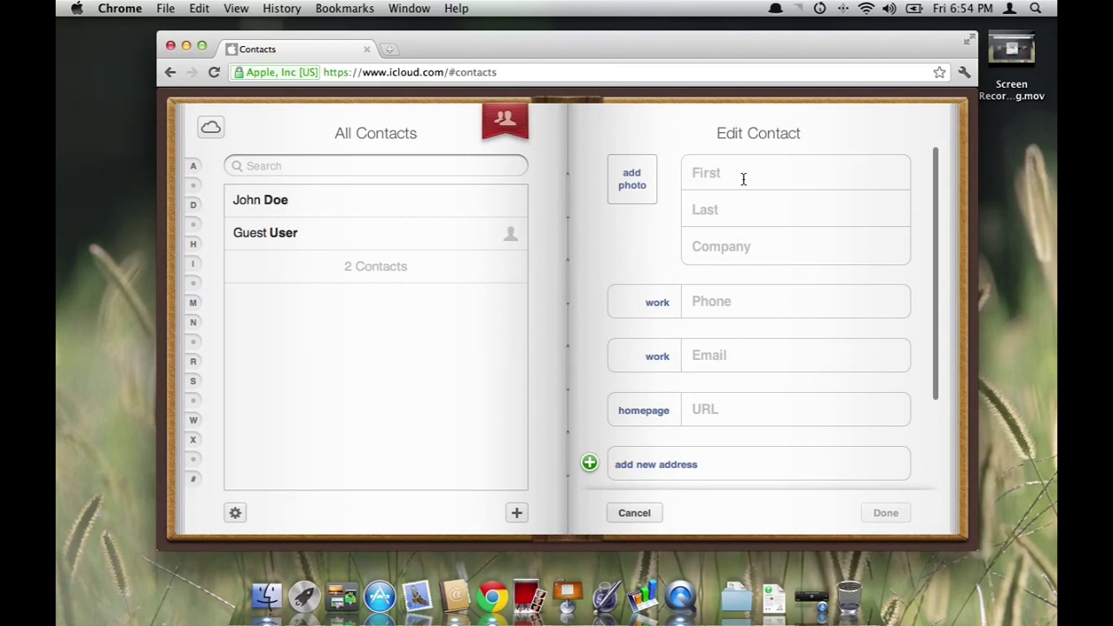
text(Bob)
key(Tab)
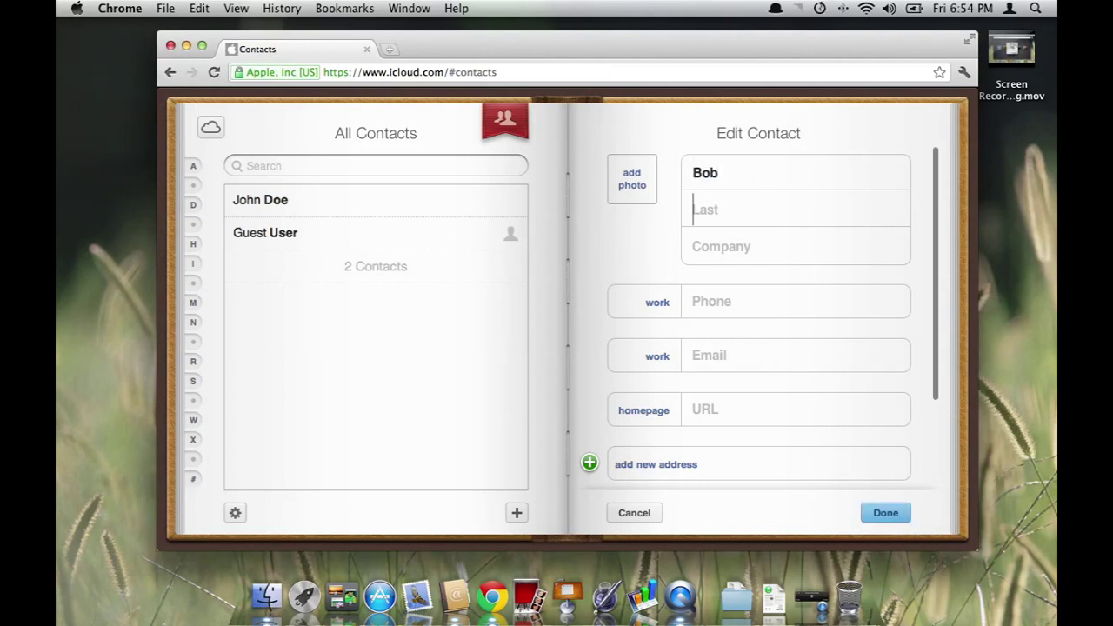
text(Doe)
key(Tab)
key(Tab)
text(9)
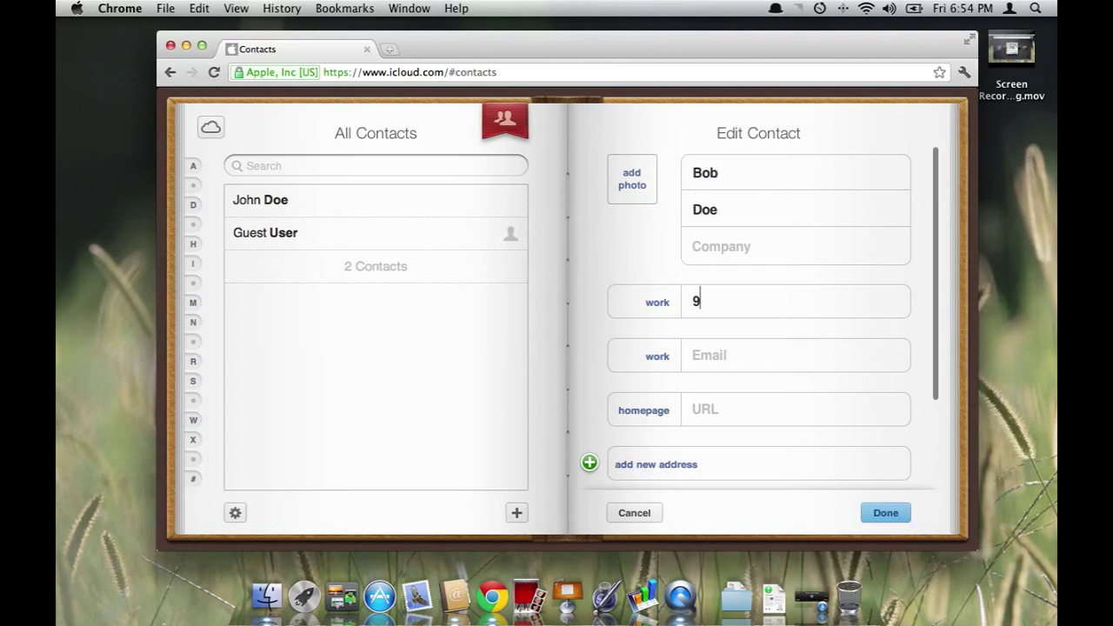
text(87543210)
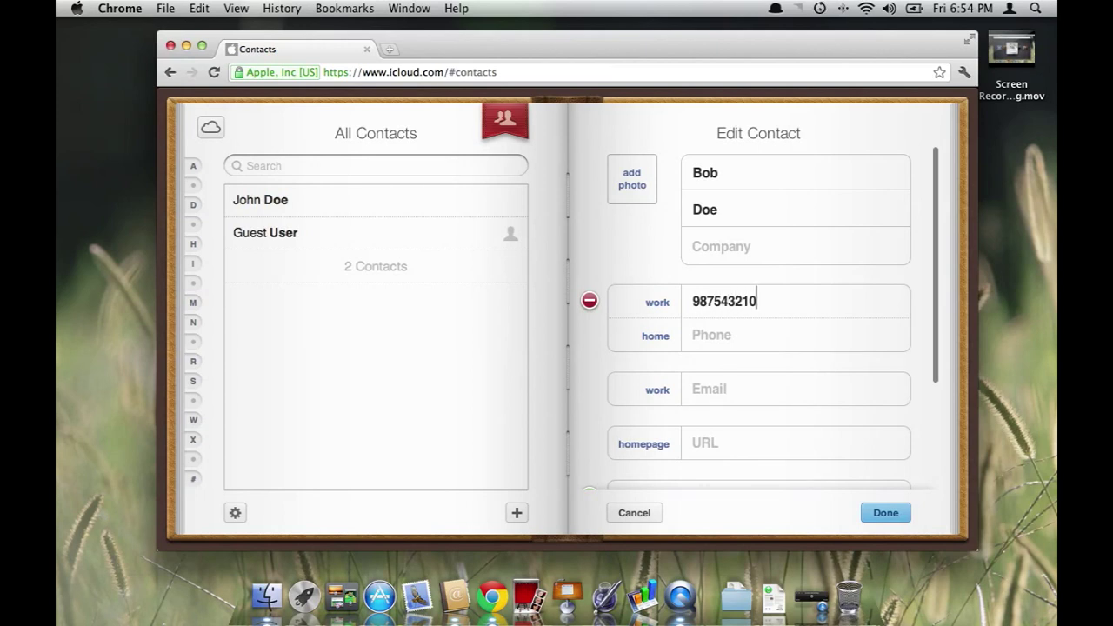
click(892, 519)
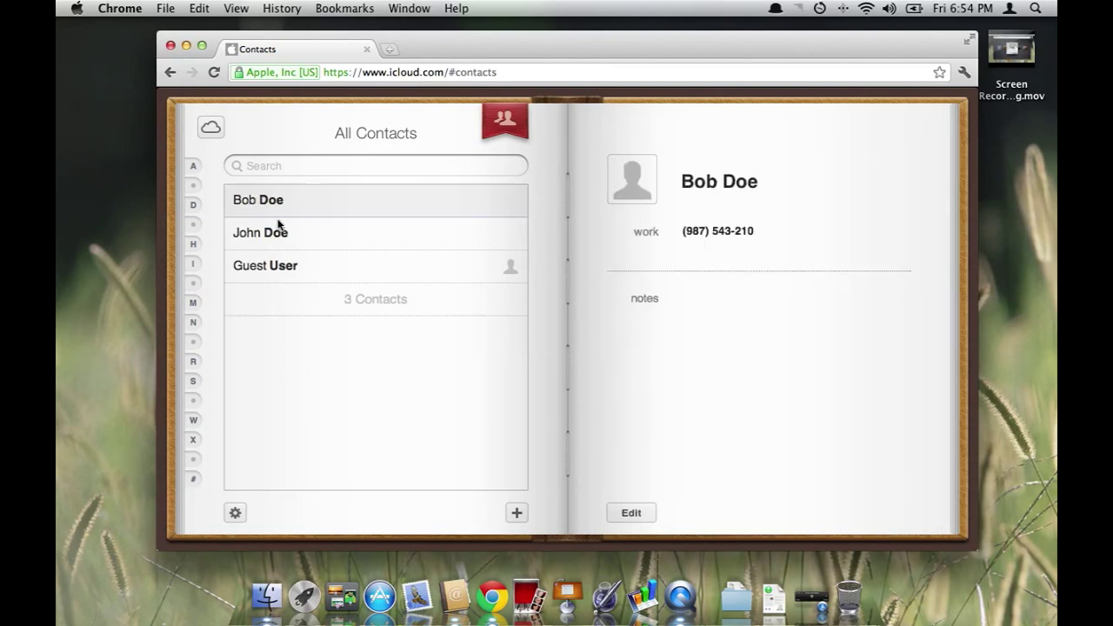
Open Address Book and view the contact synced from iCloud.com with its work number
click(454, 597)
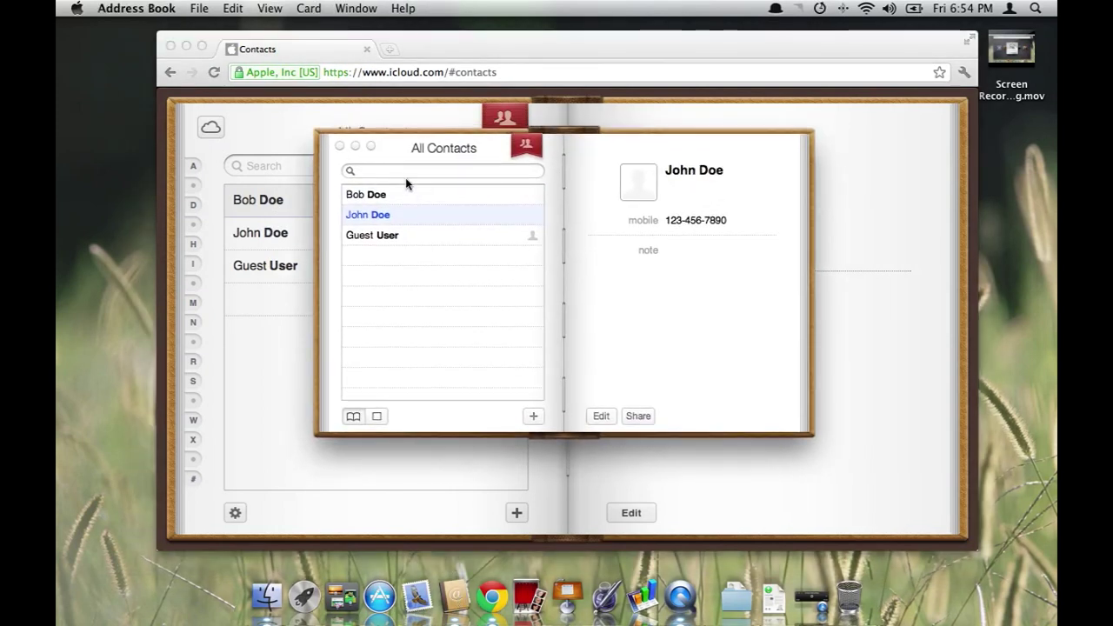
click(428, 196)
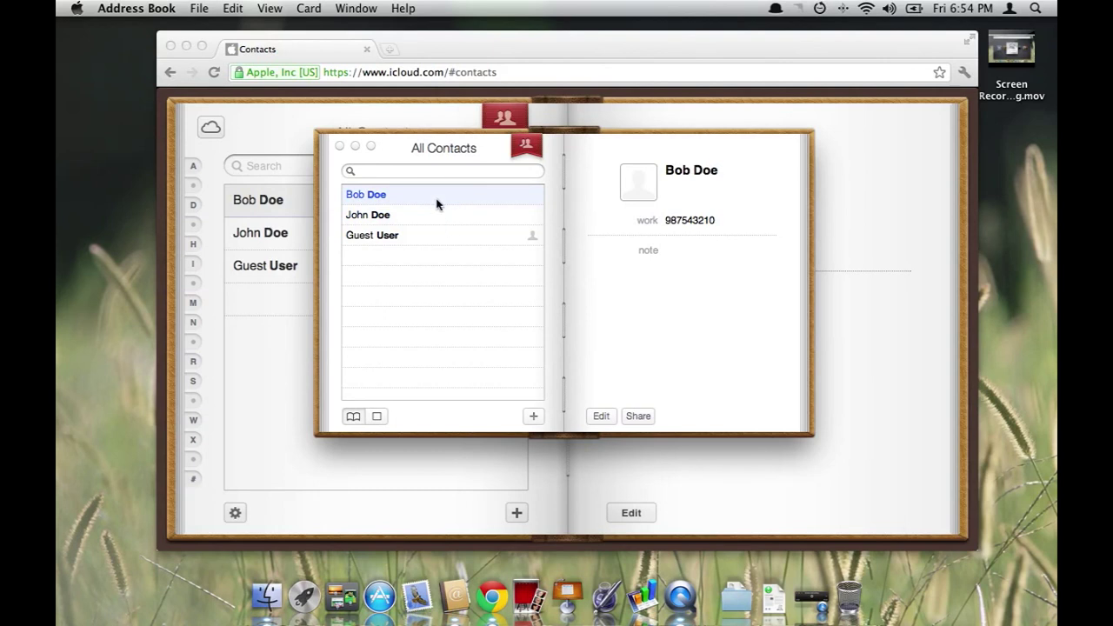
drag(572, 154, 559, 181)
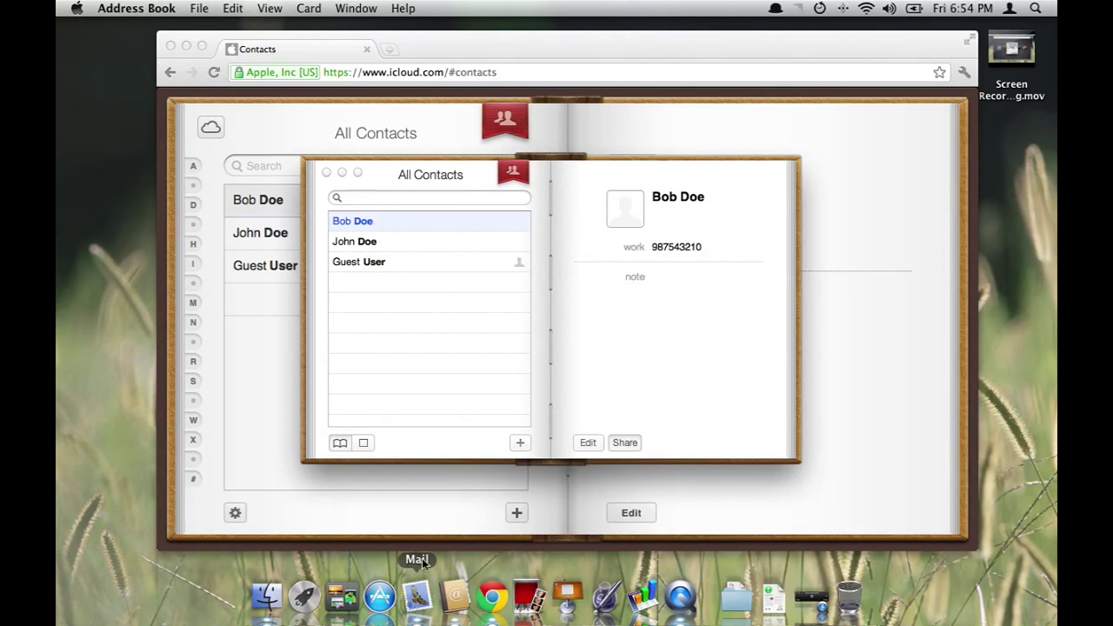
Discard the Mail draft, quit Mail, close Address Book and return to the iCloud home page
right_click(417, 596)
click(422, 550)
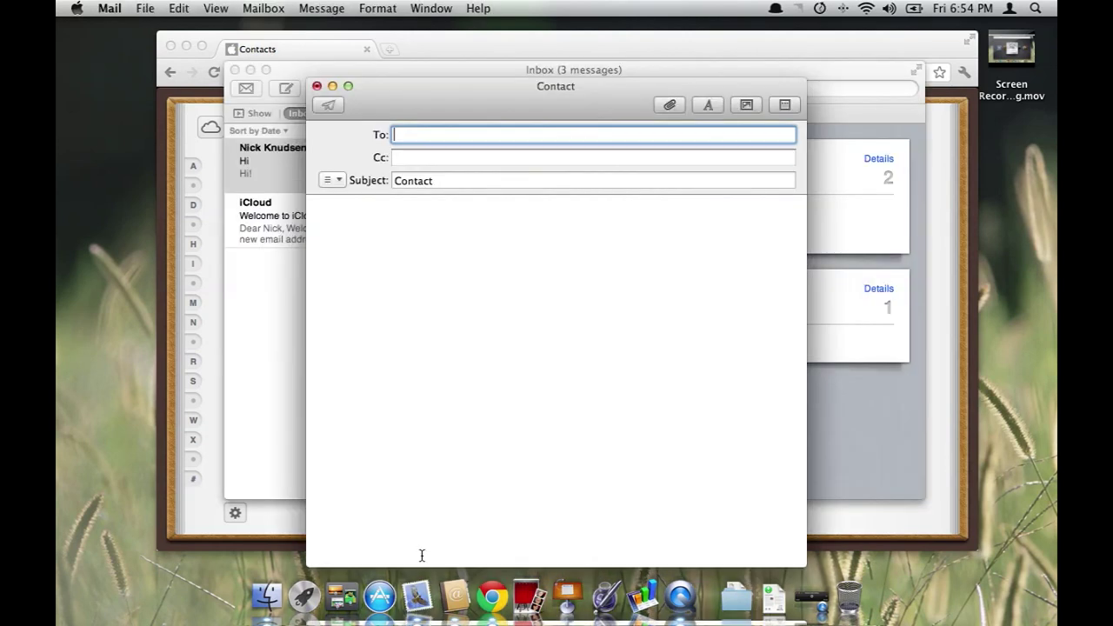
click(317, 86)
click(474, 202)
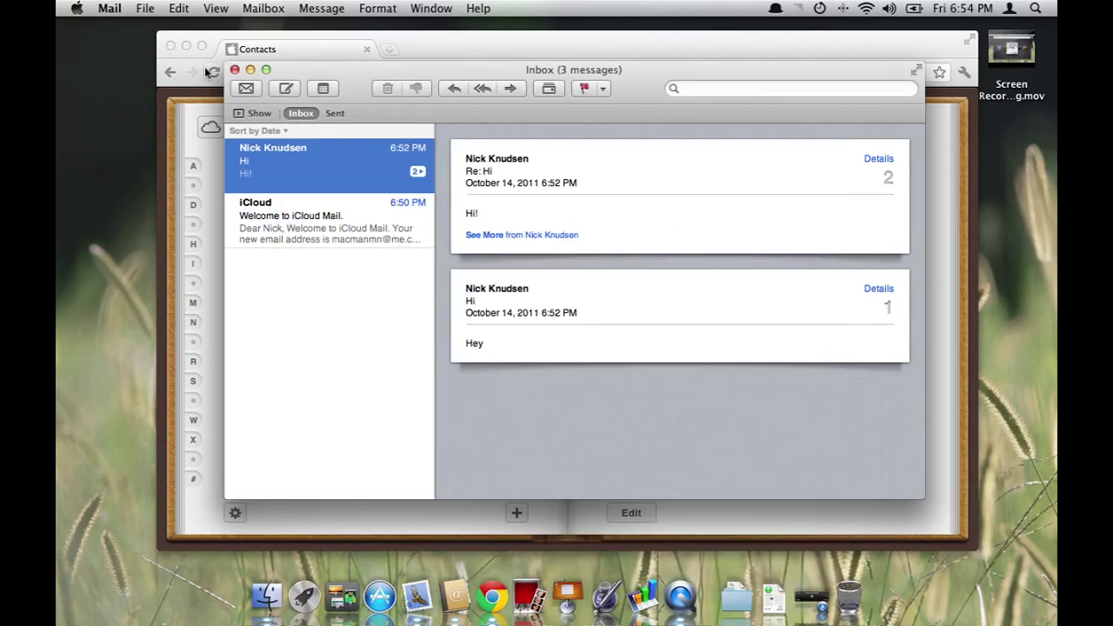
click(110, 8)
click(153, 168)
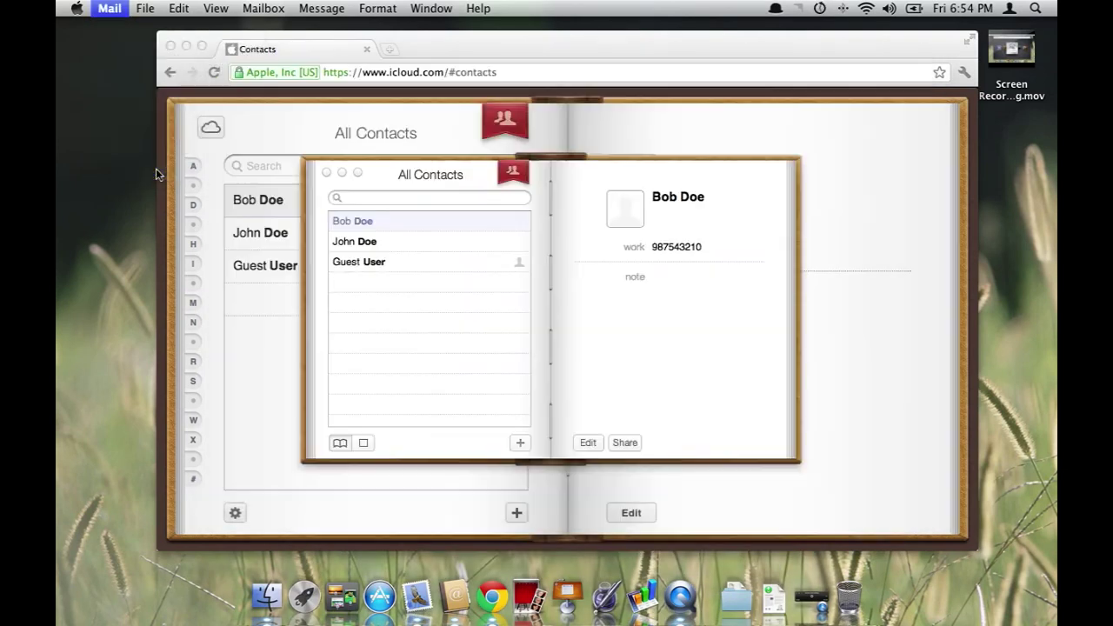
click(326, 174)
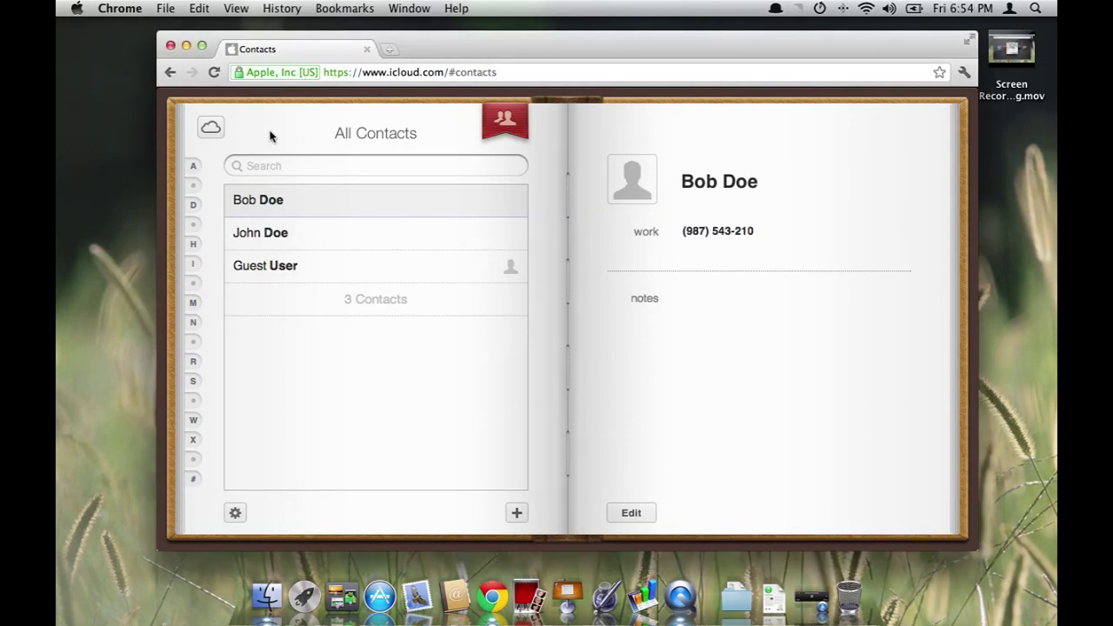
click(209, 128)
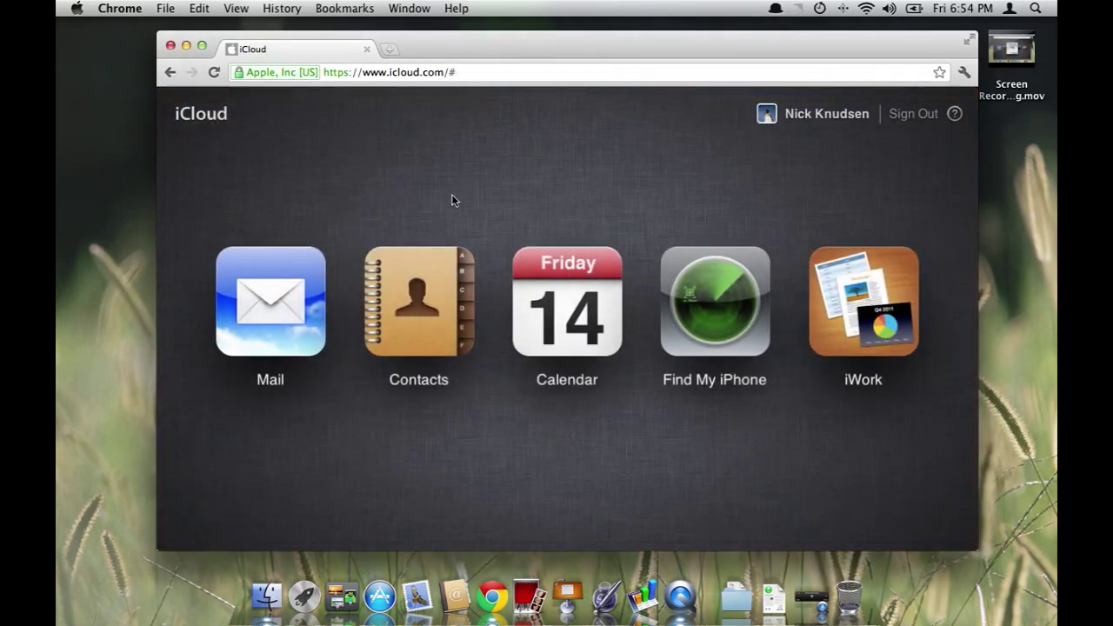
Open iCloud Calendar in the browser and iCal on the desktop, scrolled to the afternoon
click(555, 278)
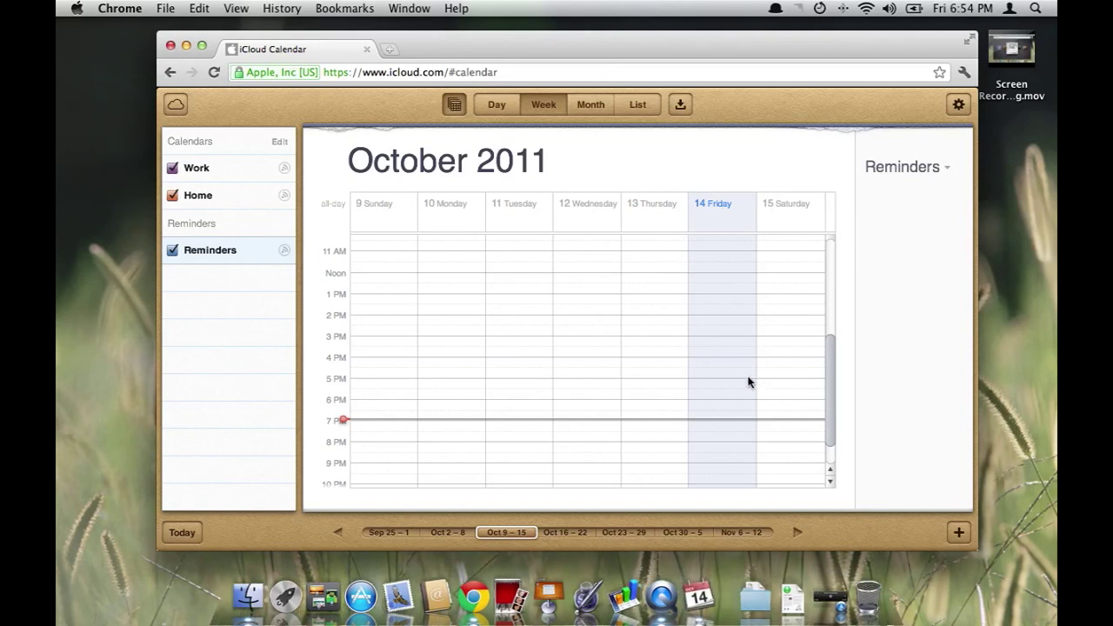
click(696, 600)
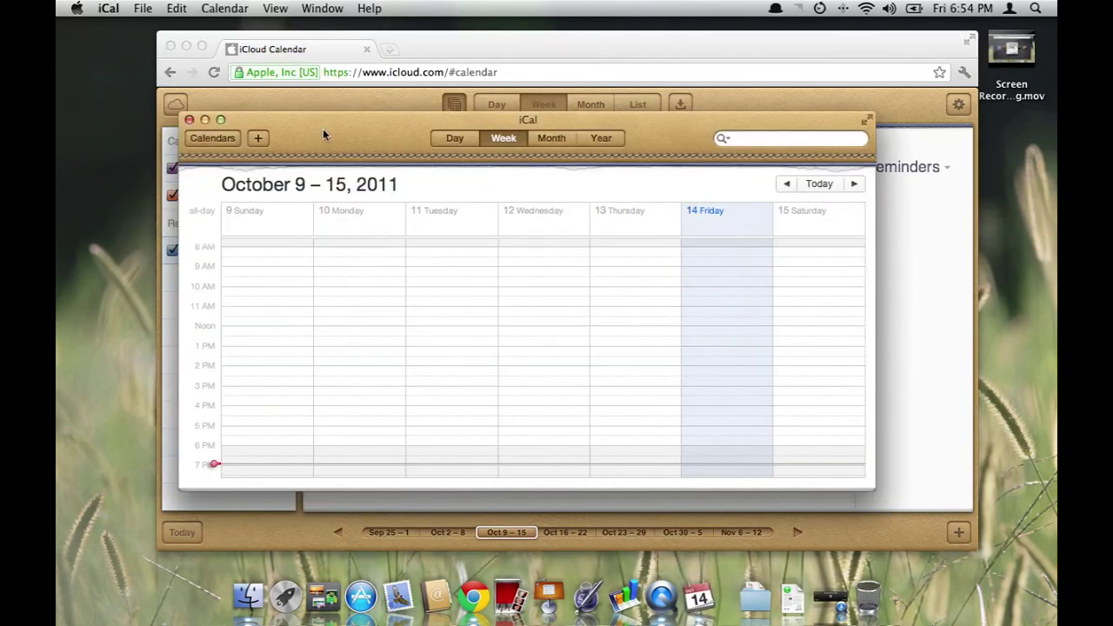
drag(323, 128, 355, 118)
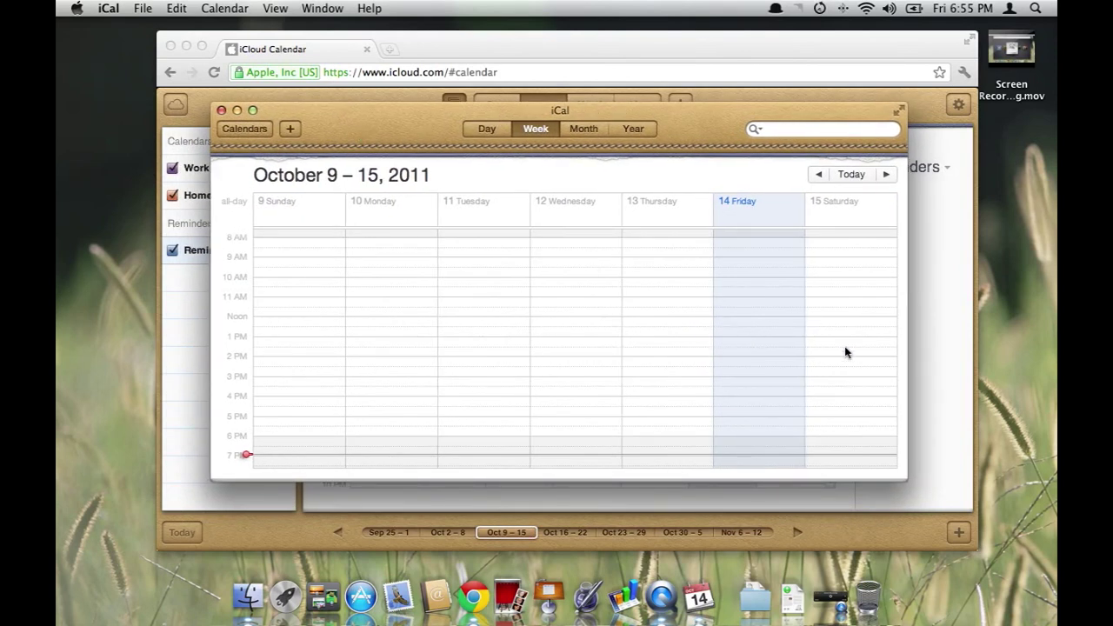
scroll(853, 258, down, 3)
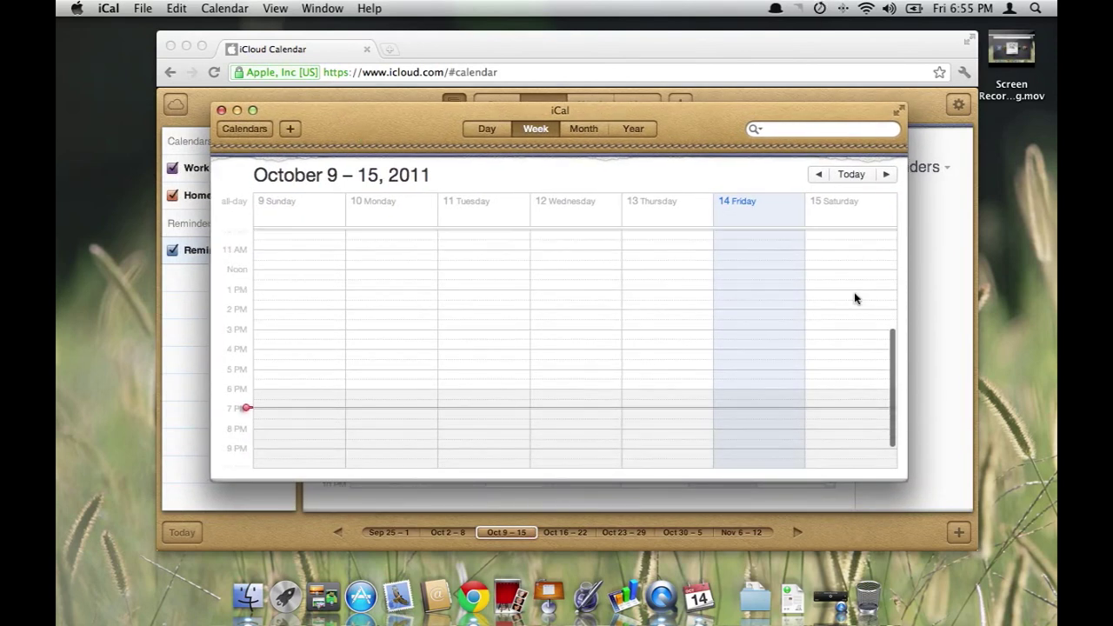
In iCal, create 'Event' on Saturday, October 15, running from 4 PM to 6 PM
double_click(837, 357)
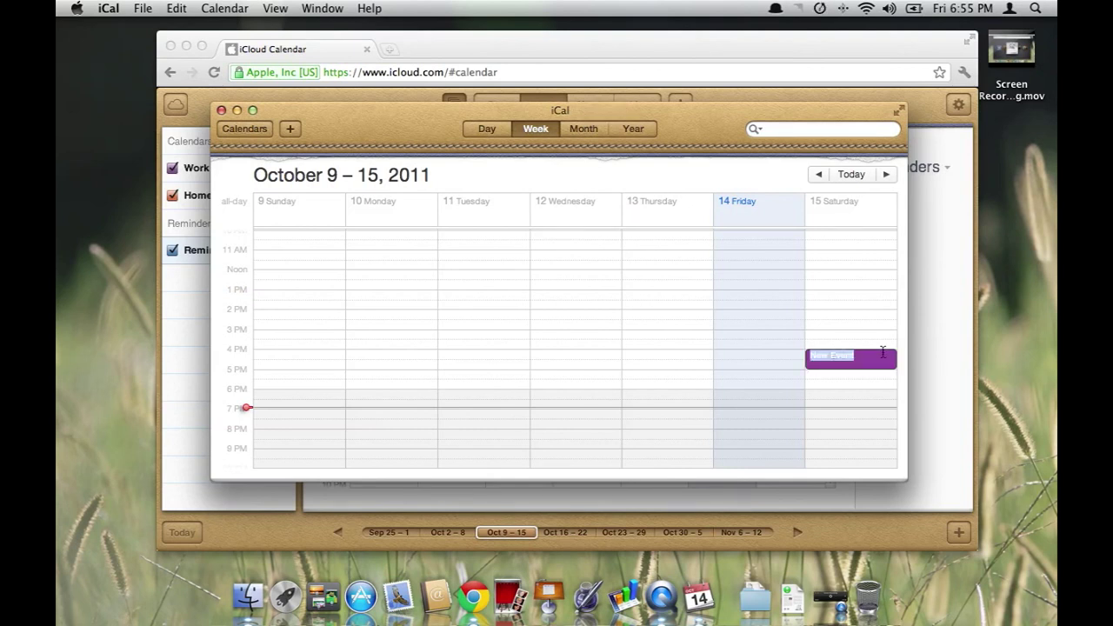
text(Event)
key(Return)
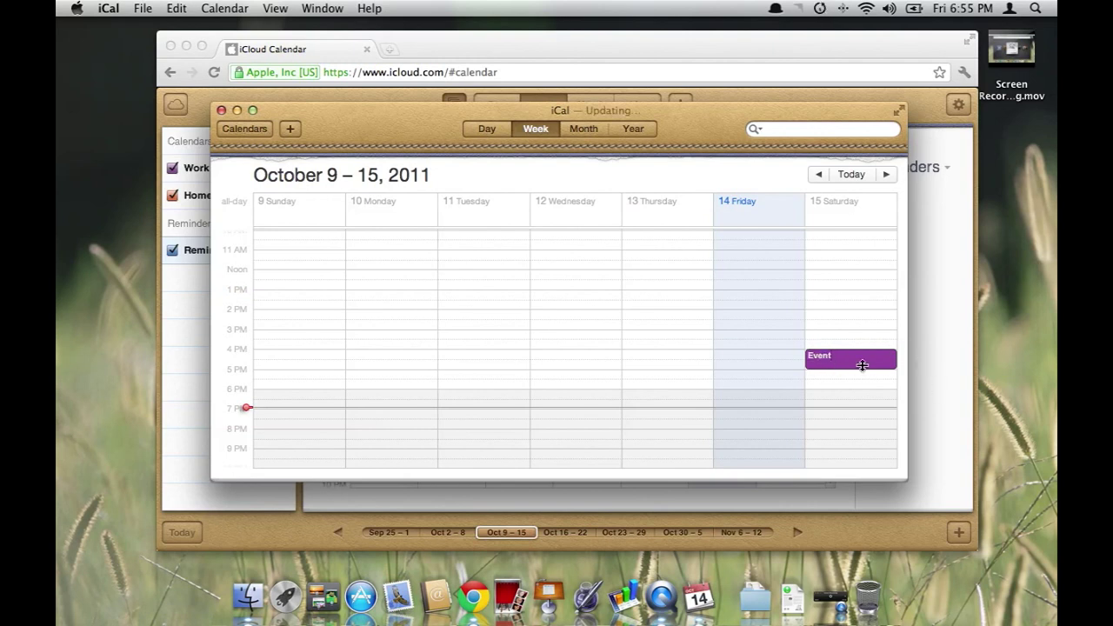
drag(855, 367, 855, 392)
drag(678, 132, 704, 153)
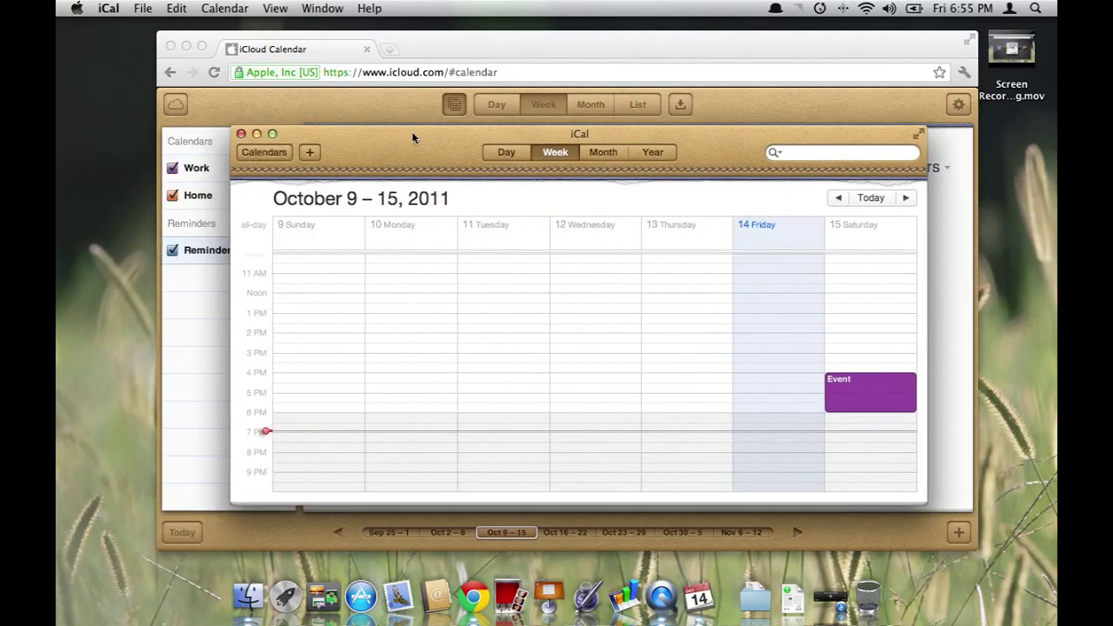
Reload iCloud Calendar so 'Event' shows on Saturday, October 15, and compare it with iCal
click(689, 106)
click(686, 103)
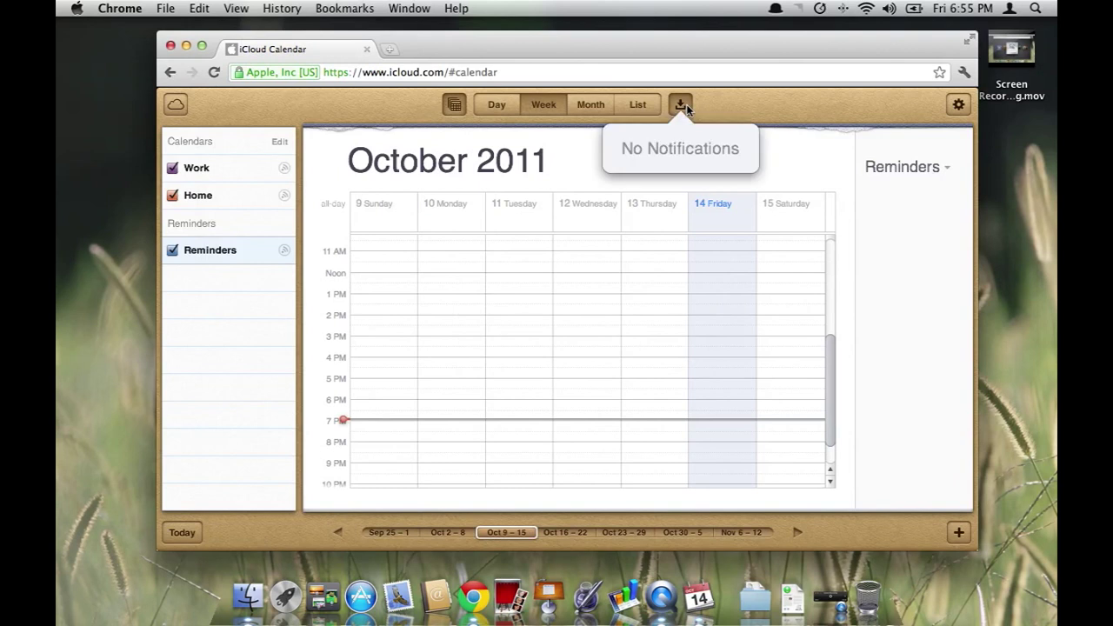
click(719, 102)
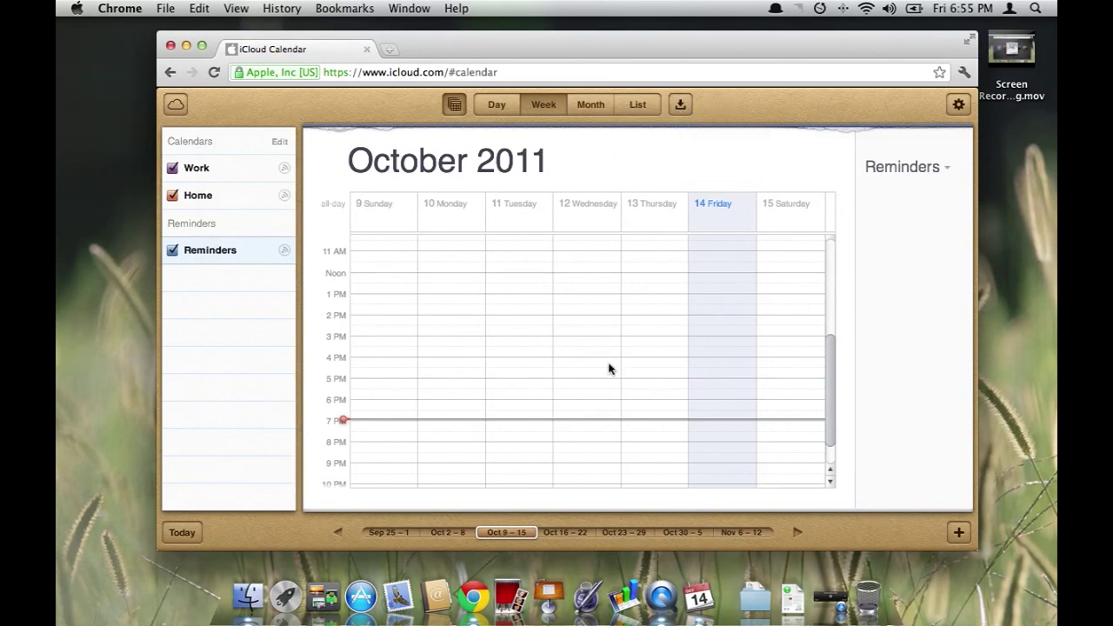
scroll(544, 259, down, 3)
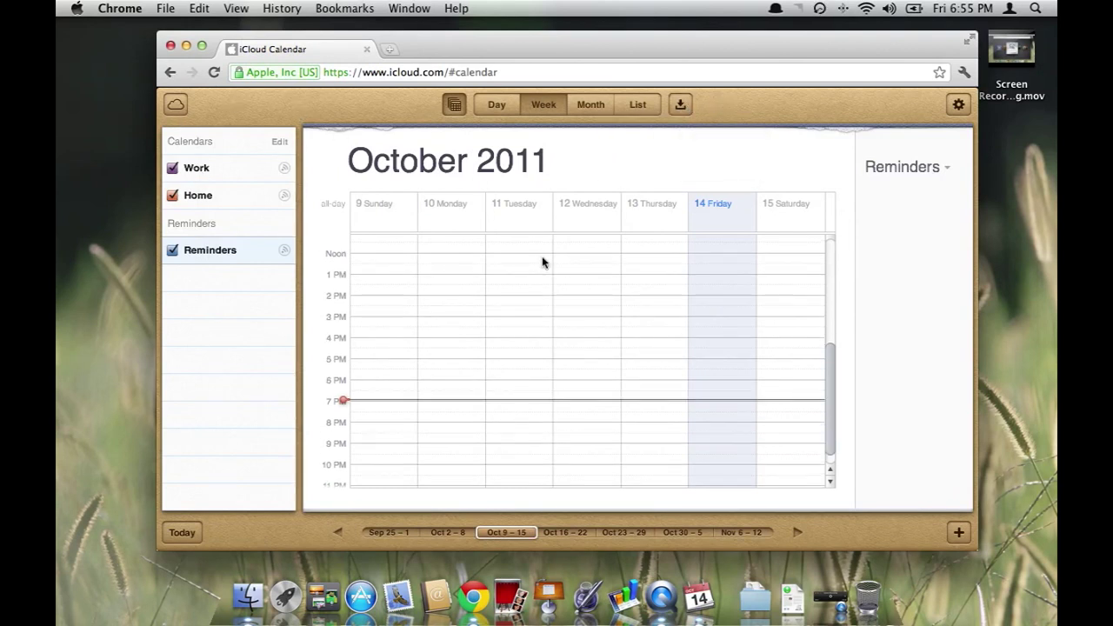
click(176, 105)
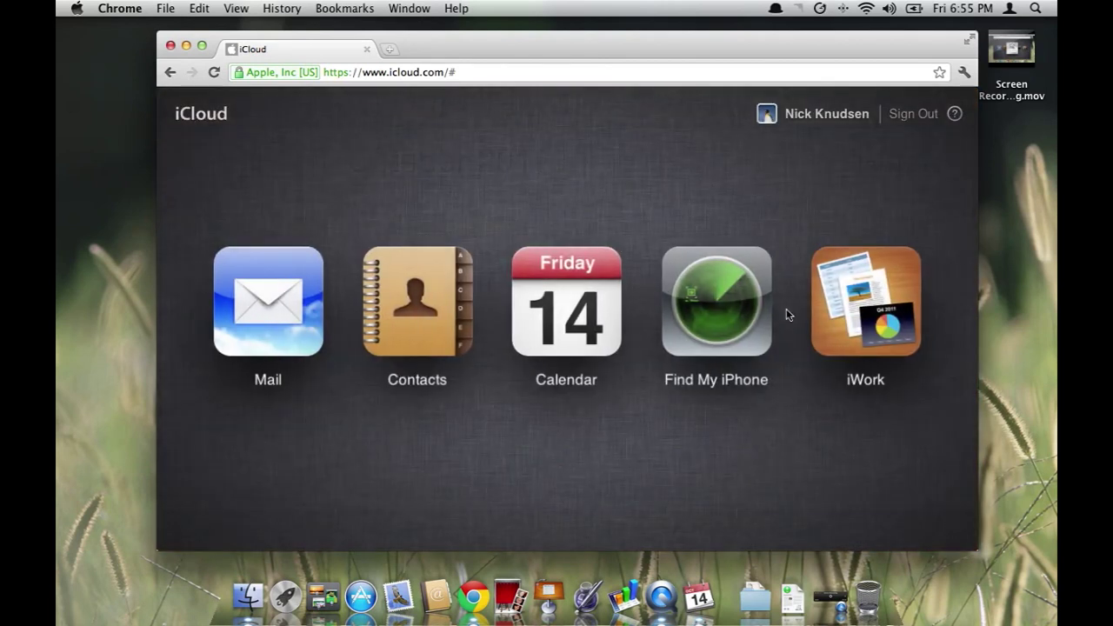
click(567, 331)
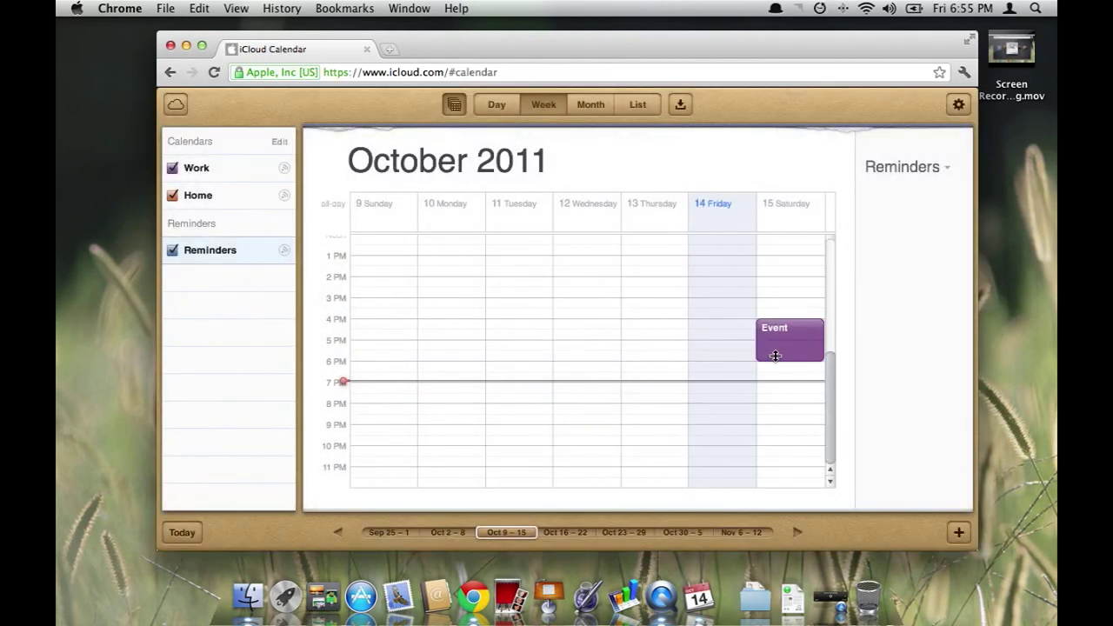
click(699, 598)
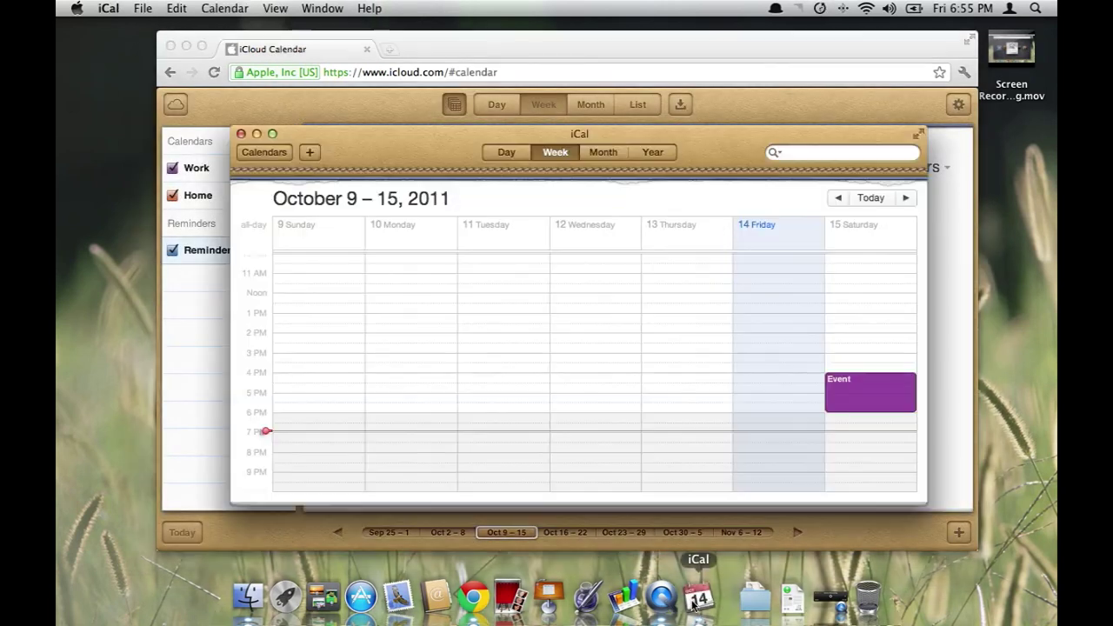
click(779, 102)
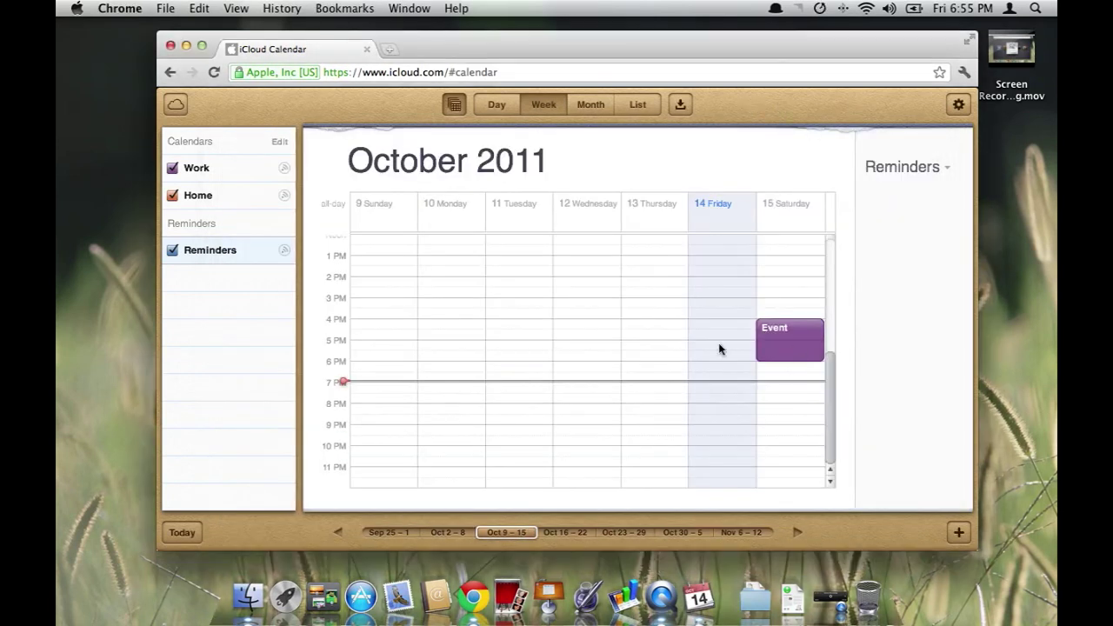
Create 'Event 2' Saturday 8–9:30 PM with location 'Location' on the Home calendar
double_click(784, 406)
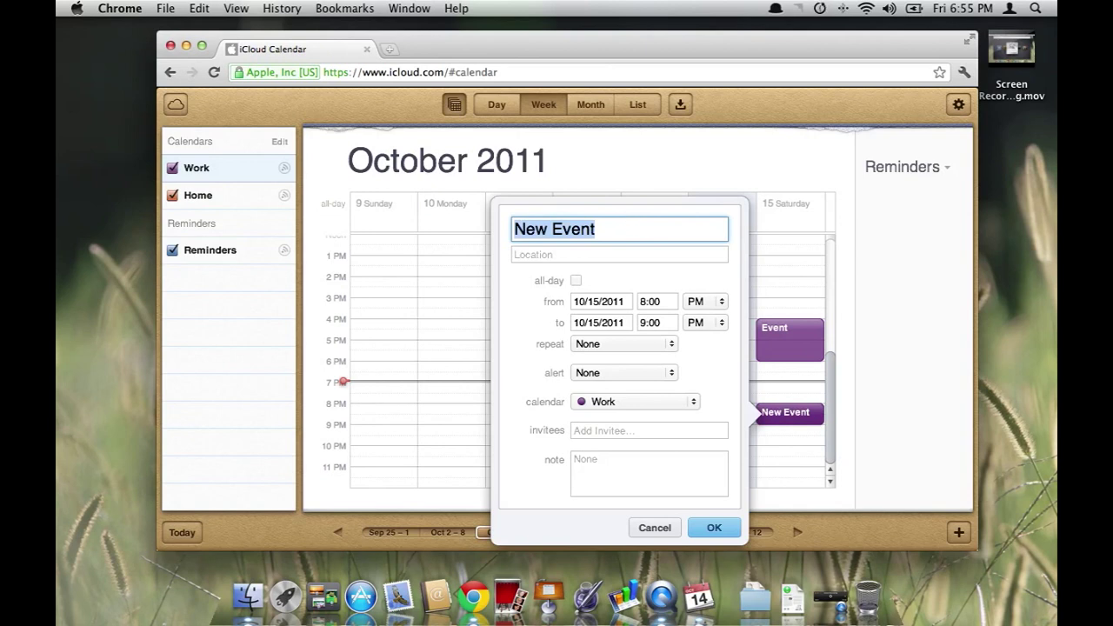
text(Event 2)
key(Tab)
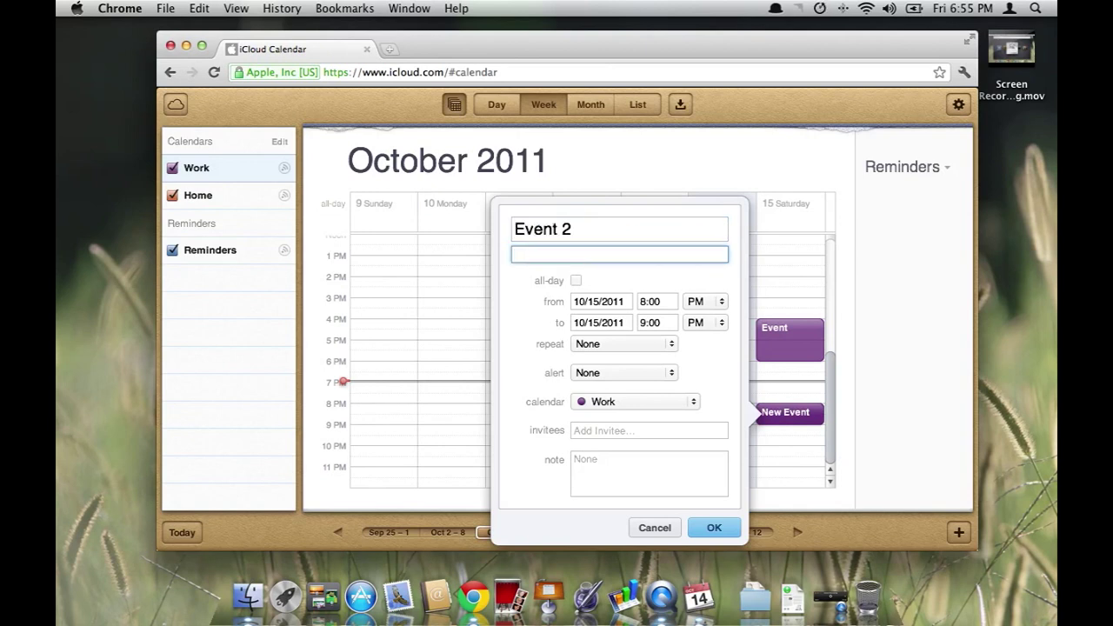
text(Location)
click(631, 407)
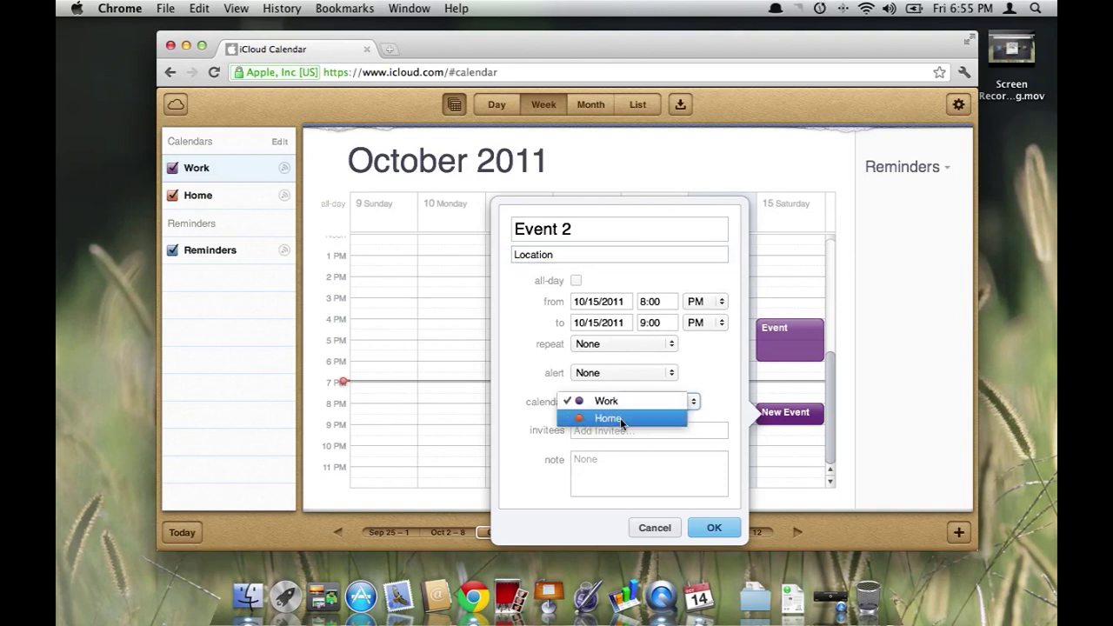
click(581, 418)
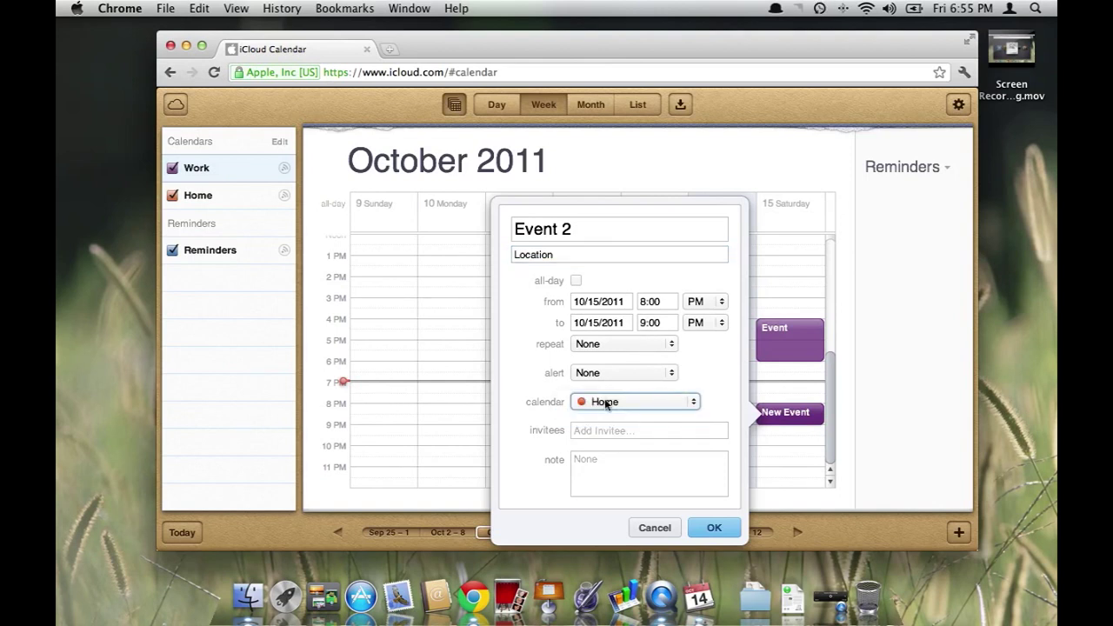
click(640, 322)
click(671, 377)
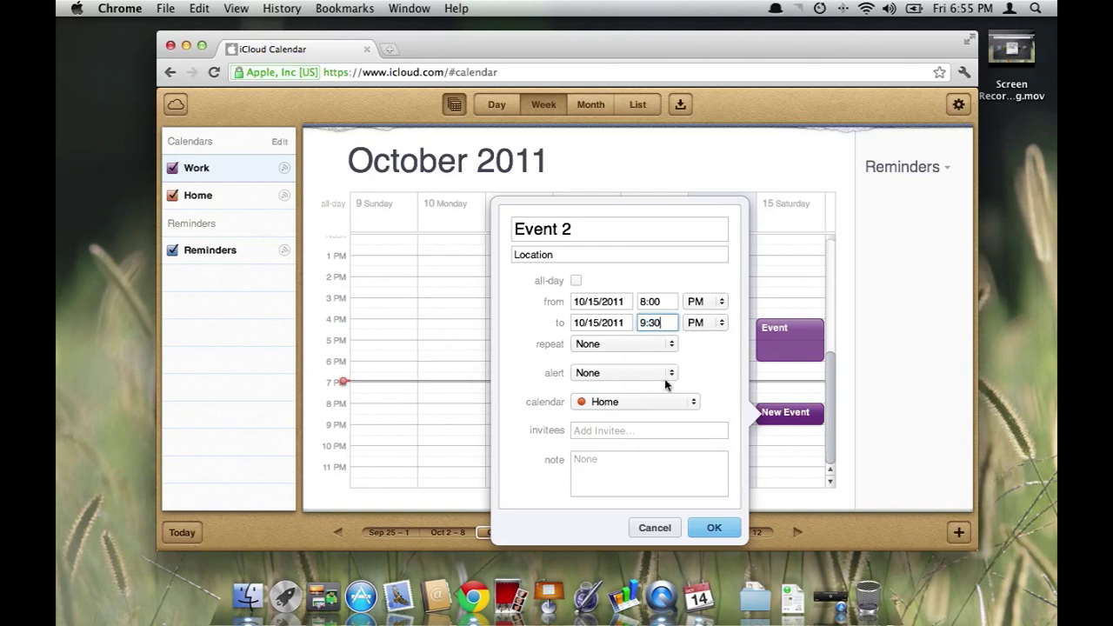
click(713, 528)
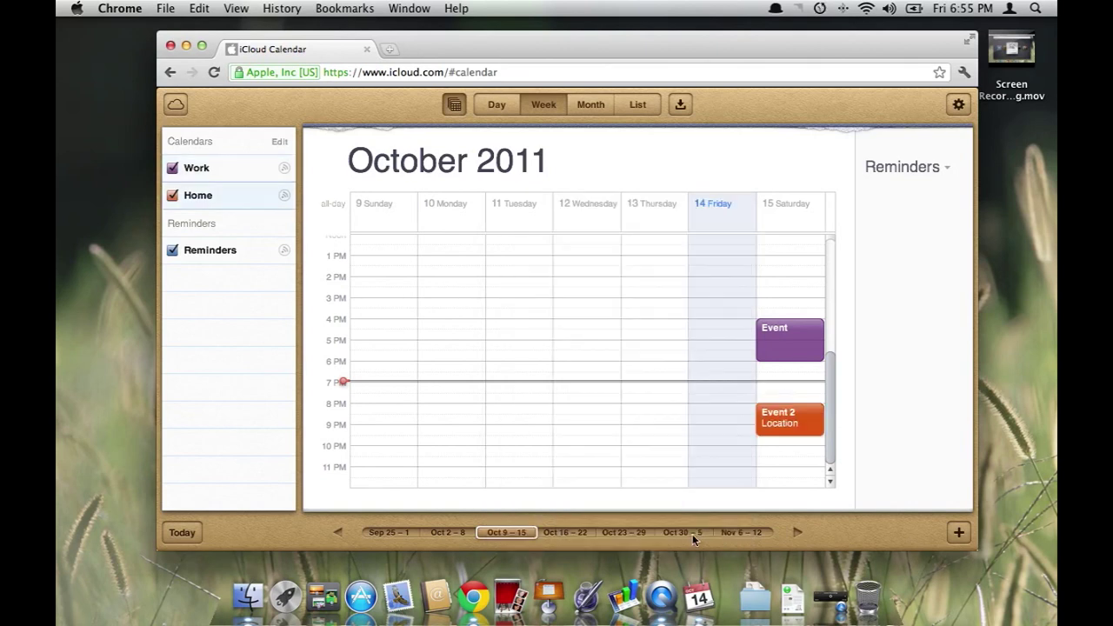
Confirm Event 2 synced into iCal, then go back to the iCloud home screen
click(699, 597)
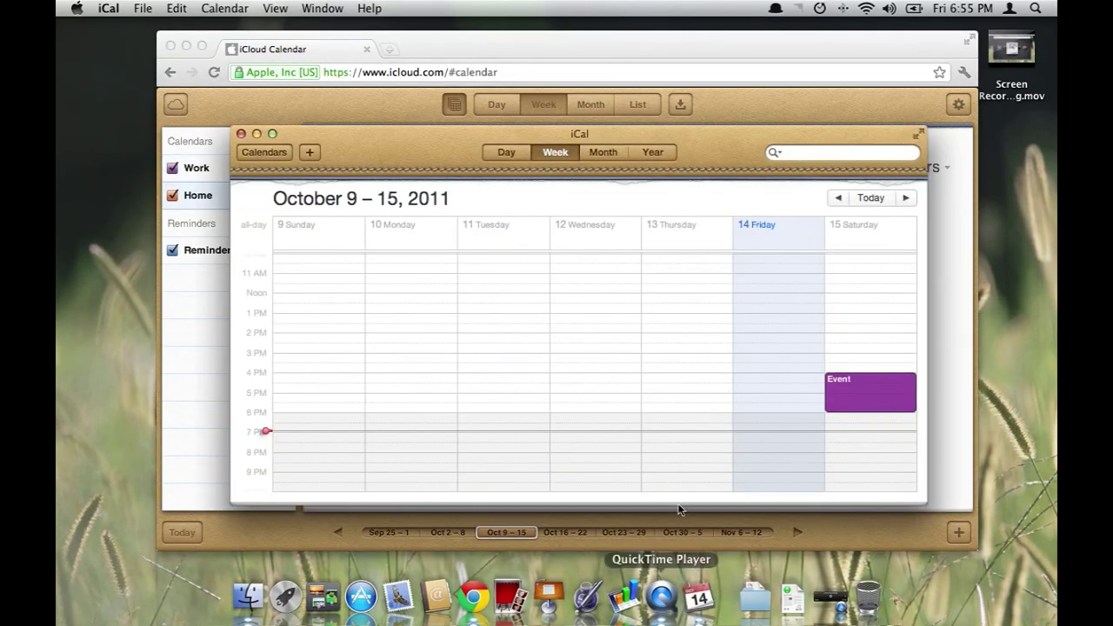
scroll(743, 392, down, 3)
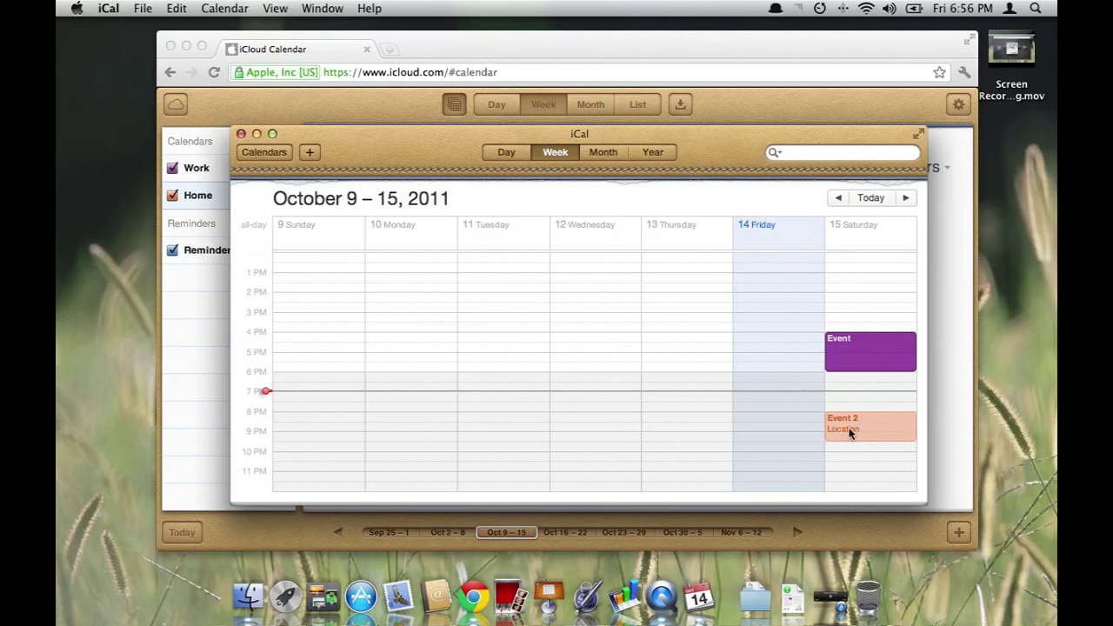
click(241, 134)
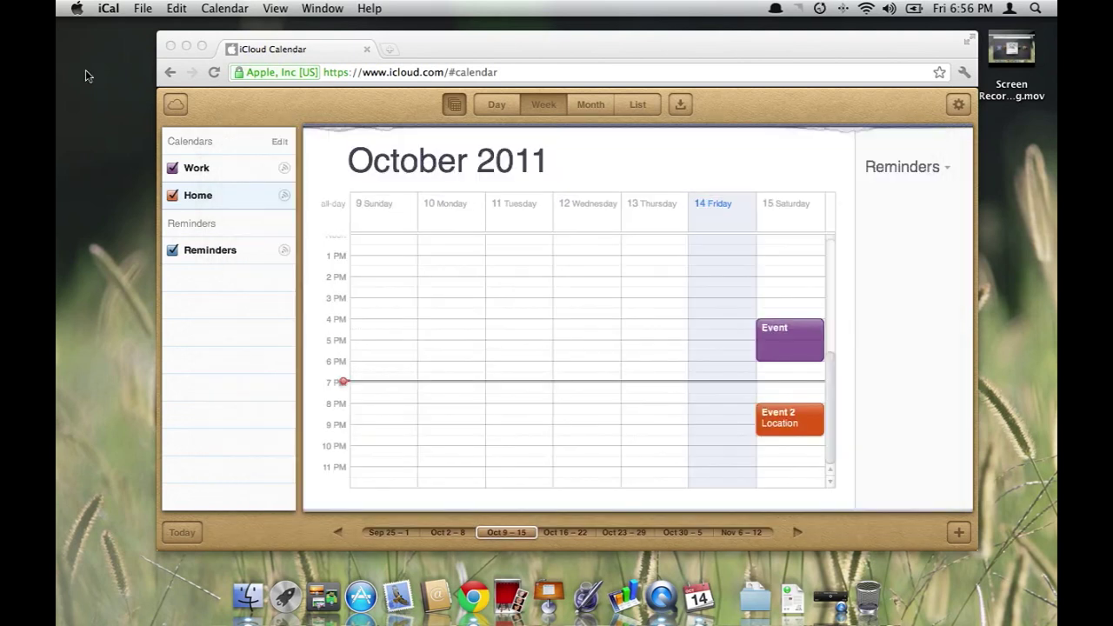
click(346, 107)
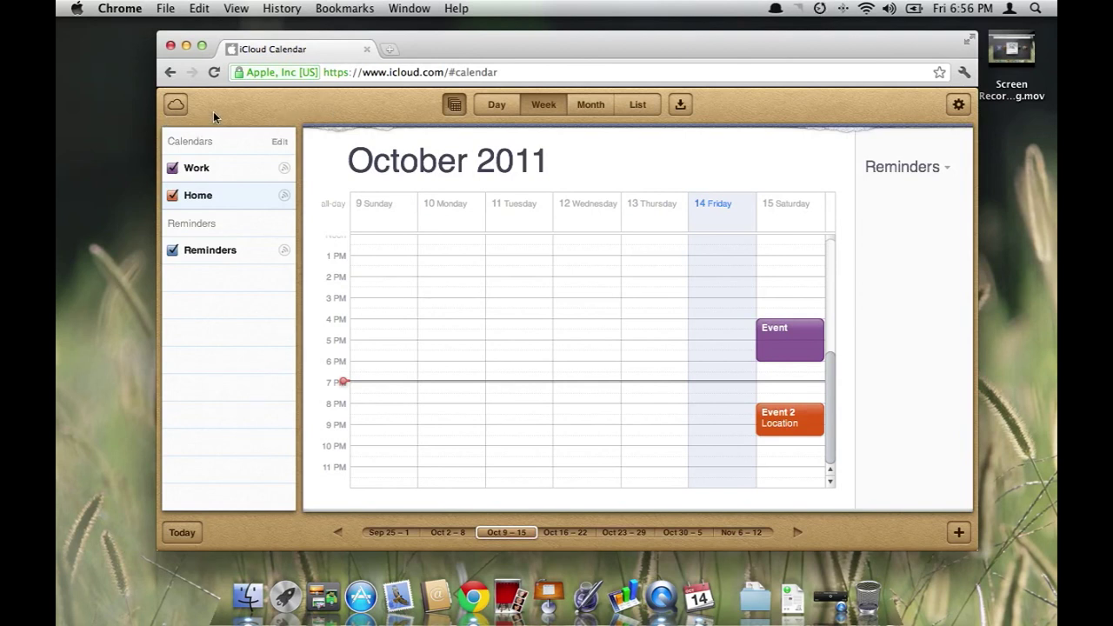
click(174, 105)
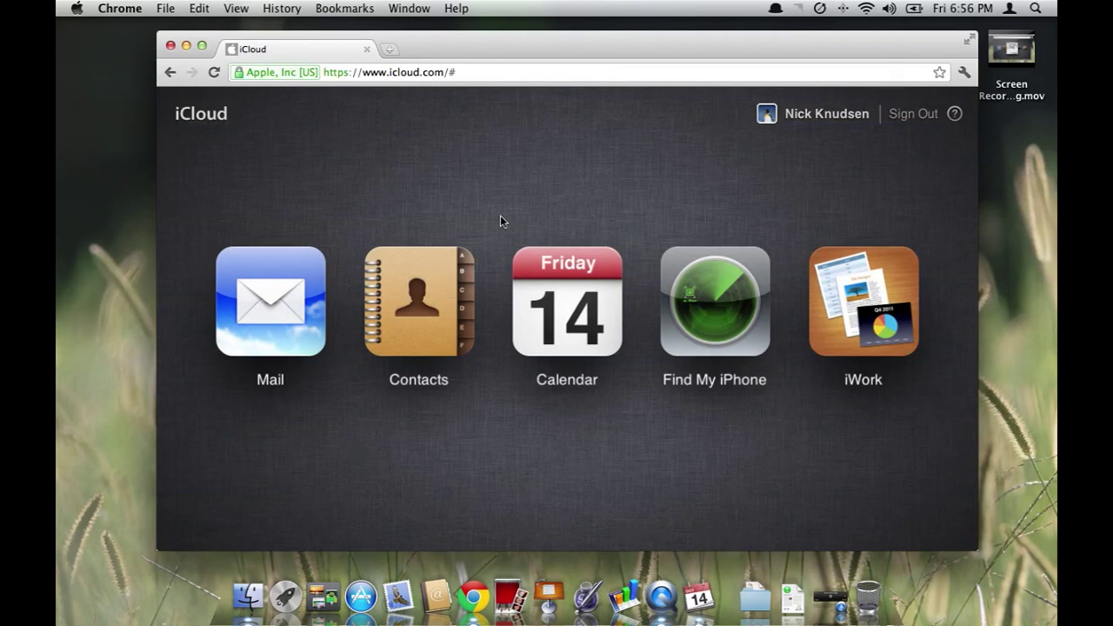
Sign in to Find My iPhone with the account password, see No Devices, and return home
click(700, 278)
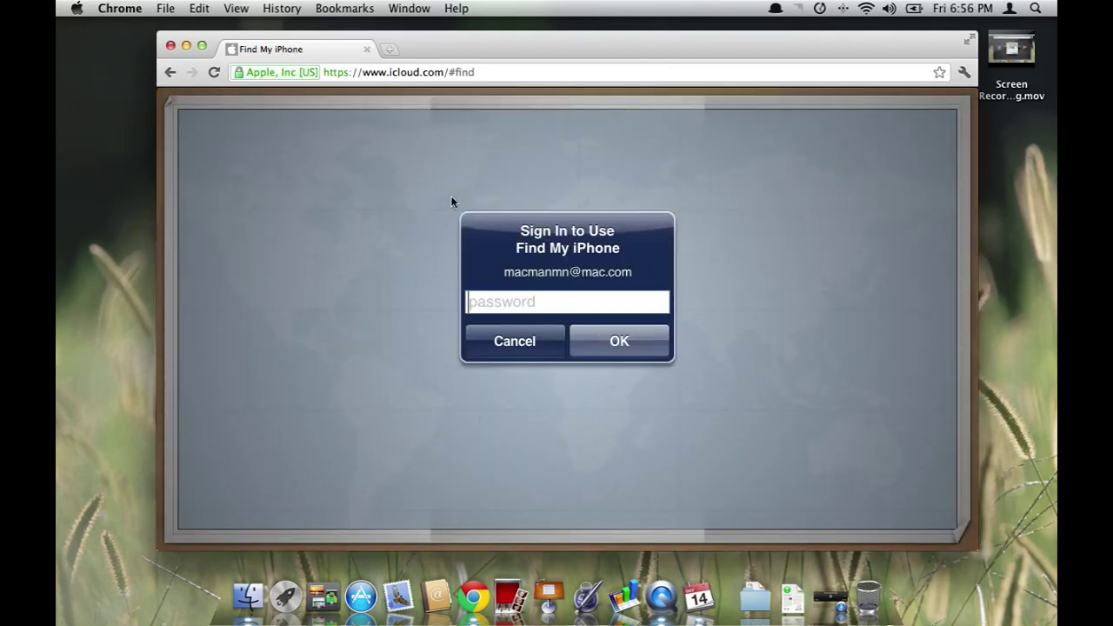
text(*********)
key(Return)
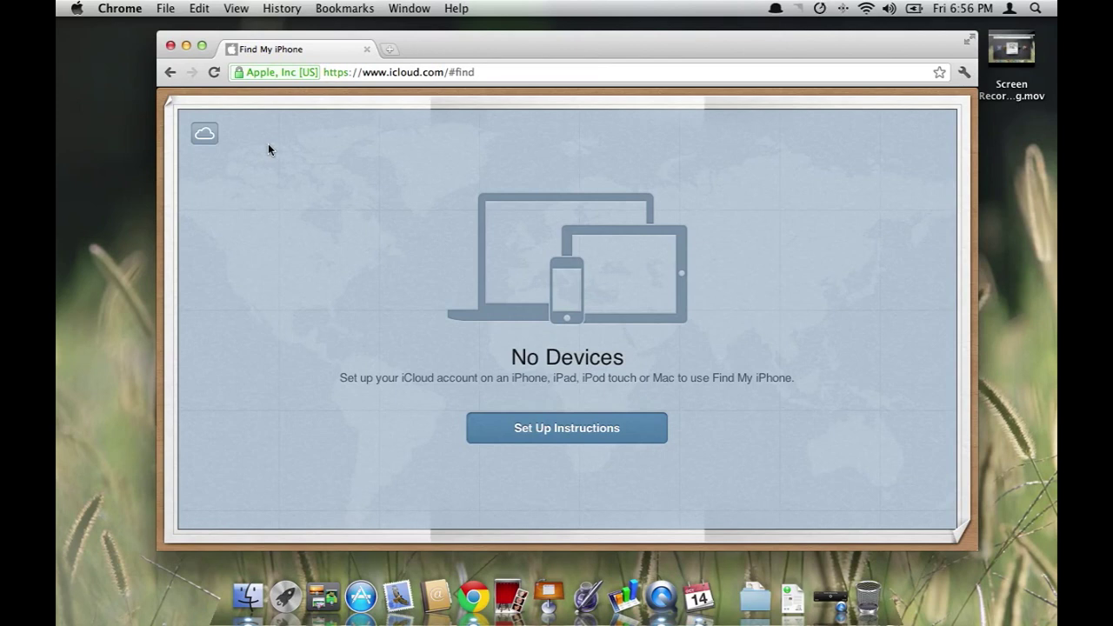
click(210, 132)
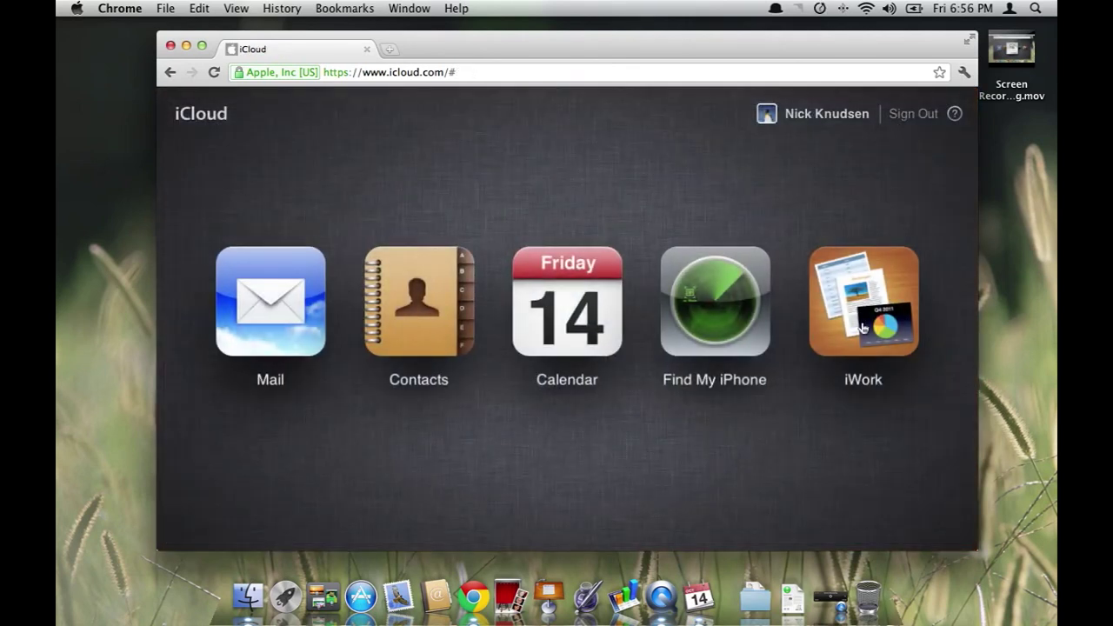
click(864, 326)
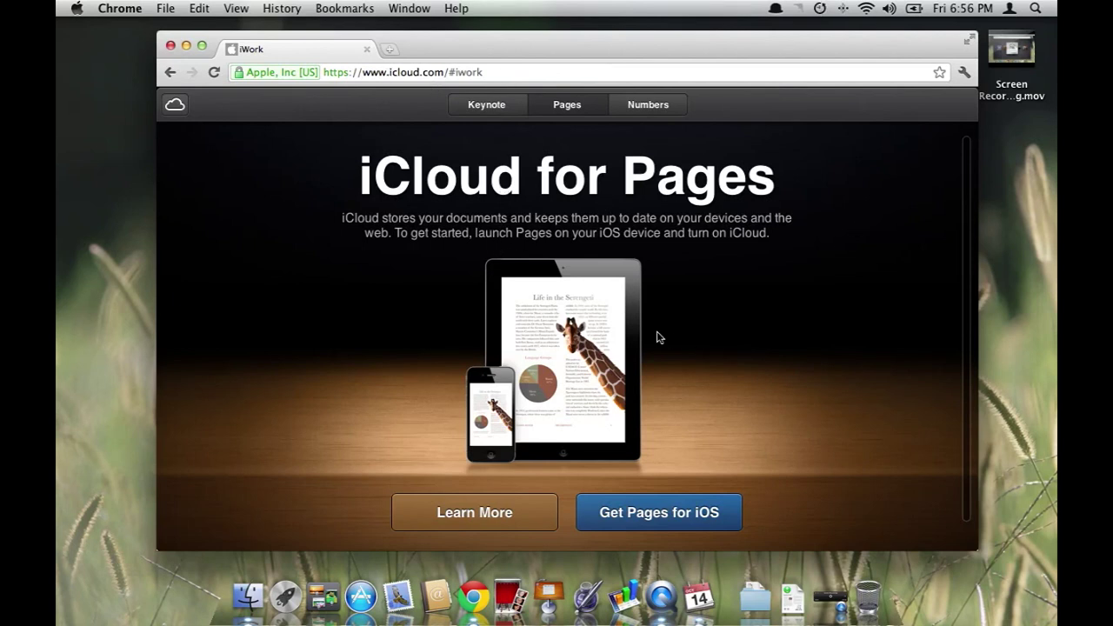
click(501, 106)
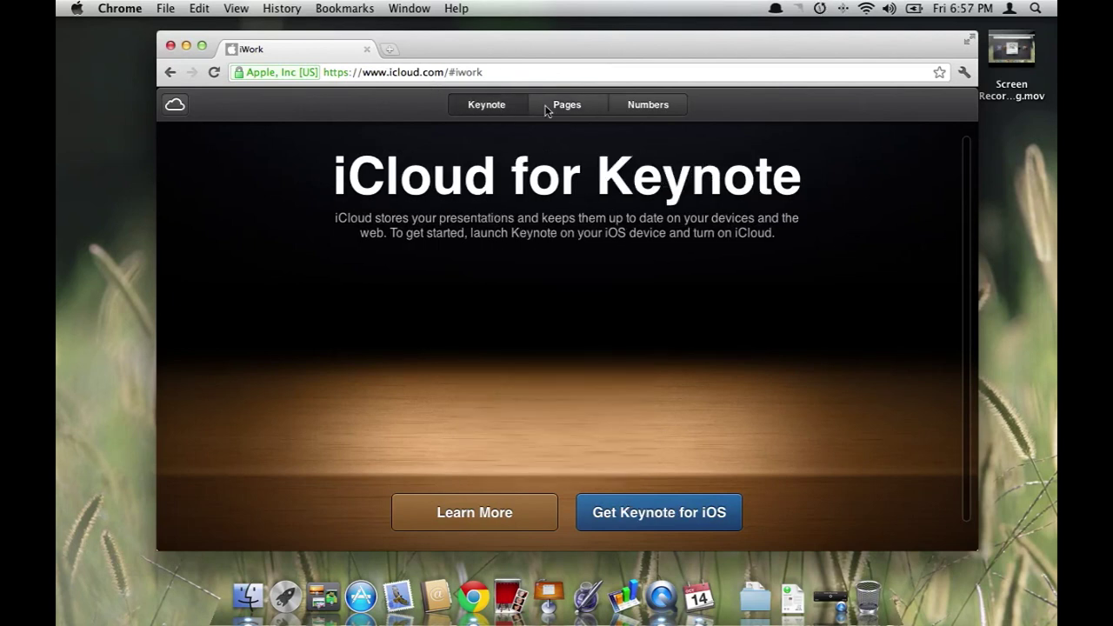
click(650, 108)
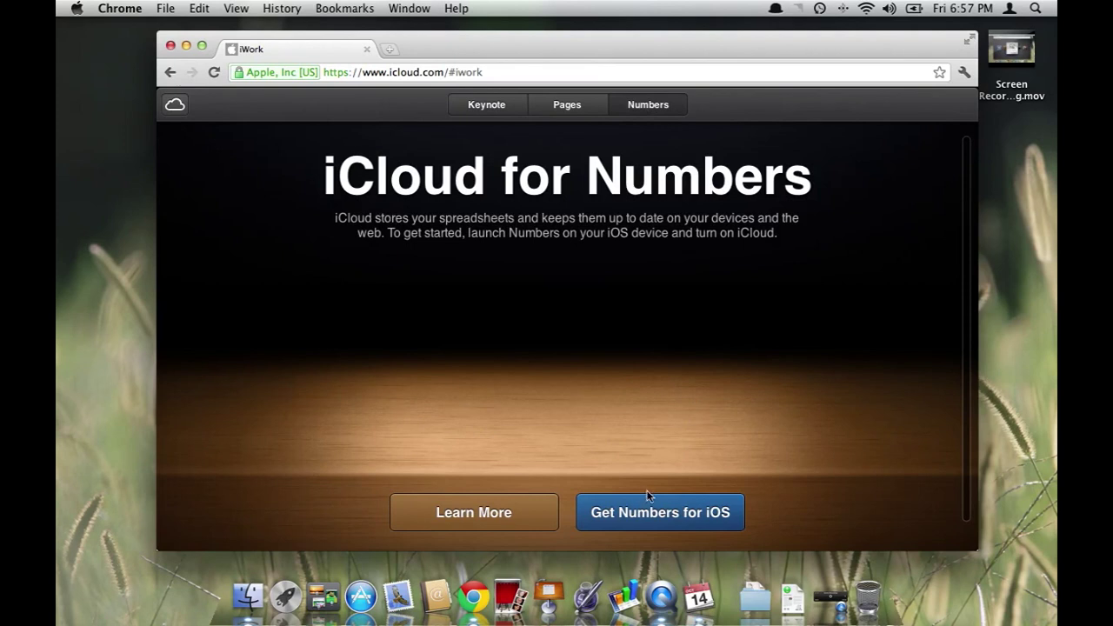
click(574, 114)
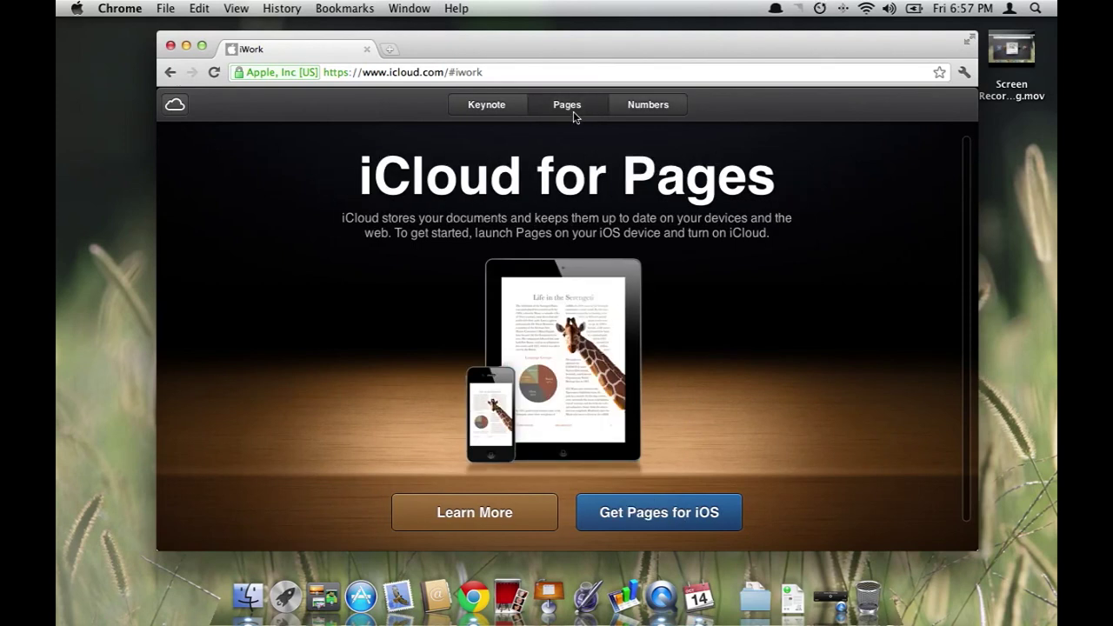
click(177, 105)
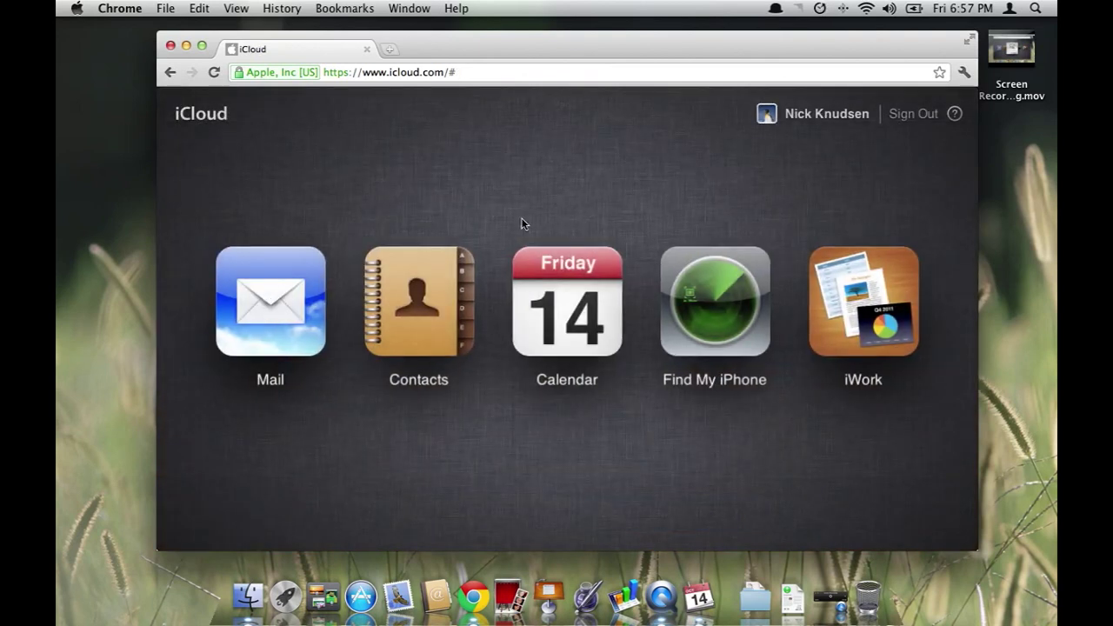